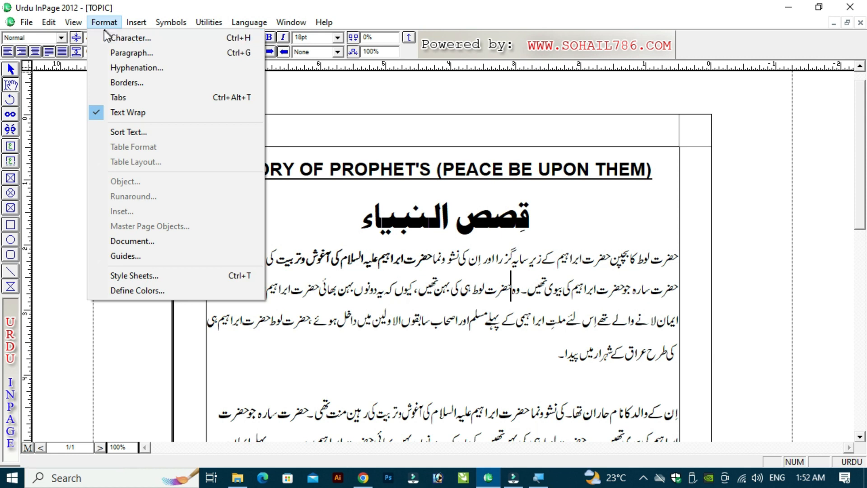
Scale the view so the complete document fits in the window, and set the document view to 50%.
mouse_move(82, 24)
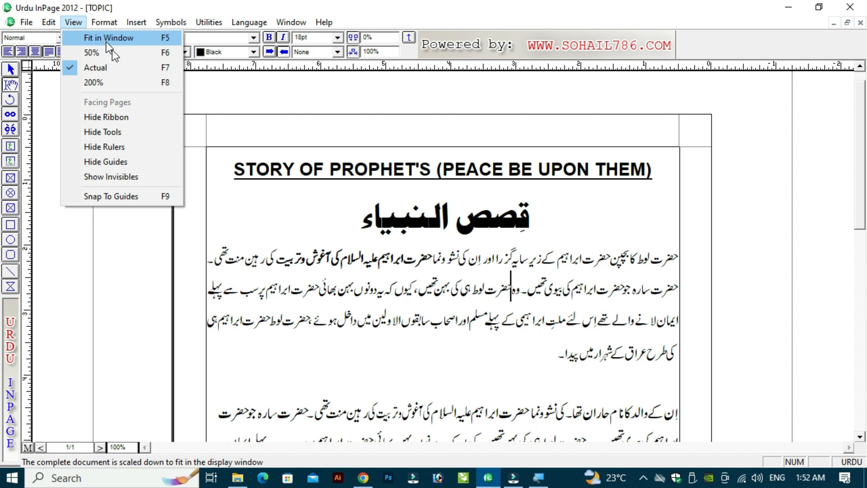
left_click(412, 289)
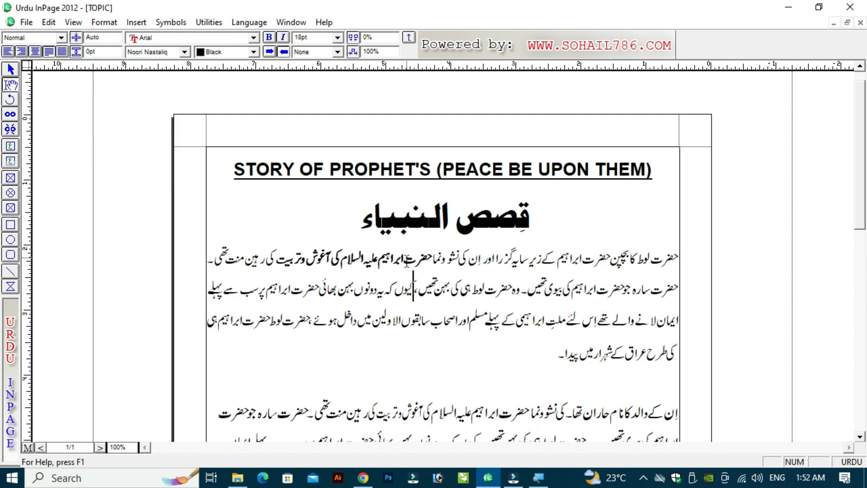
key("ctrl+0")
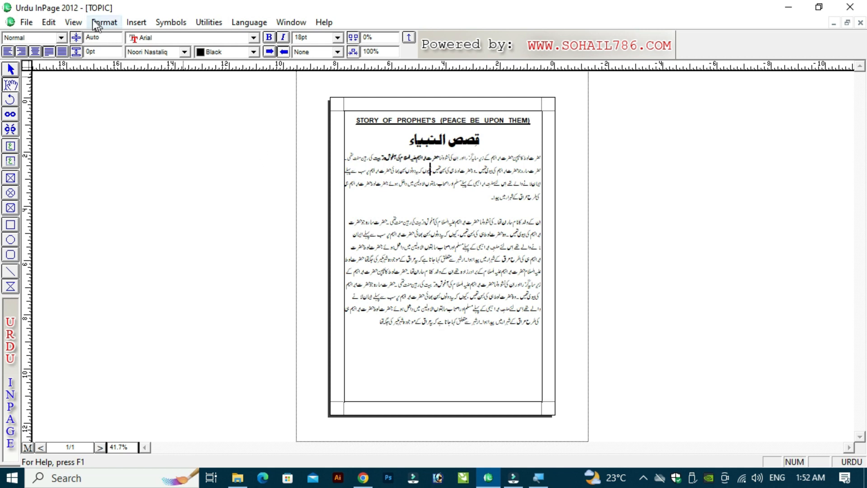
left_click(72, 22)
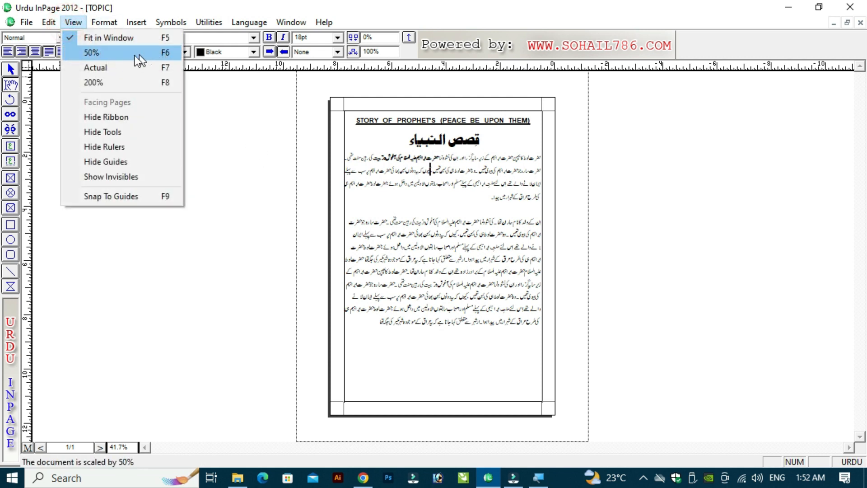
left_click(405, 220)
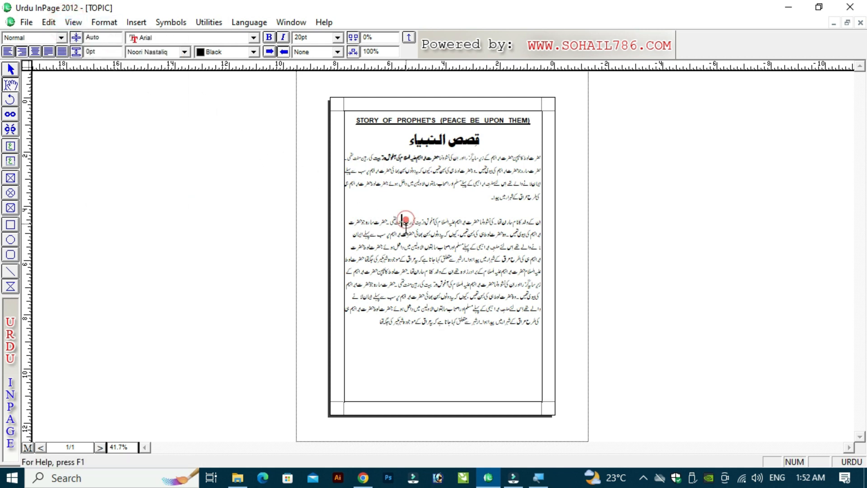
left_click(437, 225)
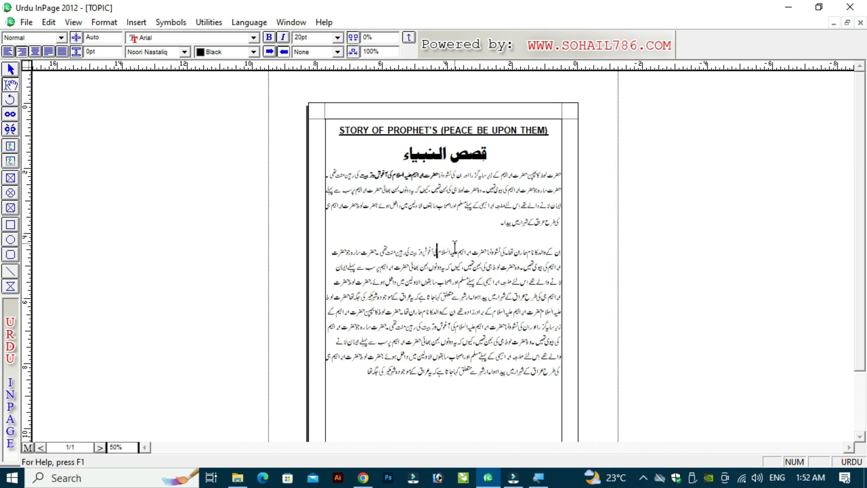
Return the document view to its actual size at the second Urdu paragraph.
key("ctrl+1")
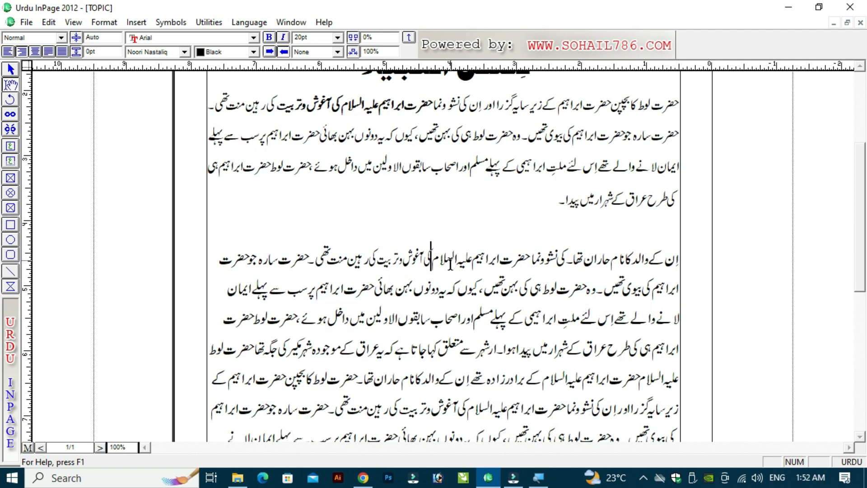
left_click(452, 259)
scroll(436, 264, "down", 3)
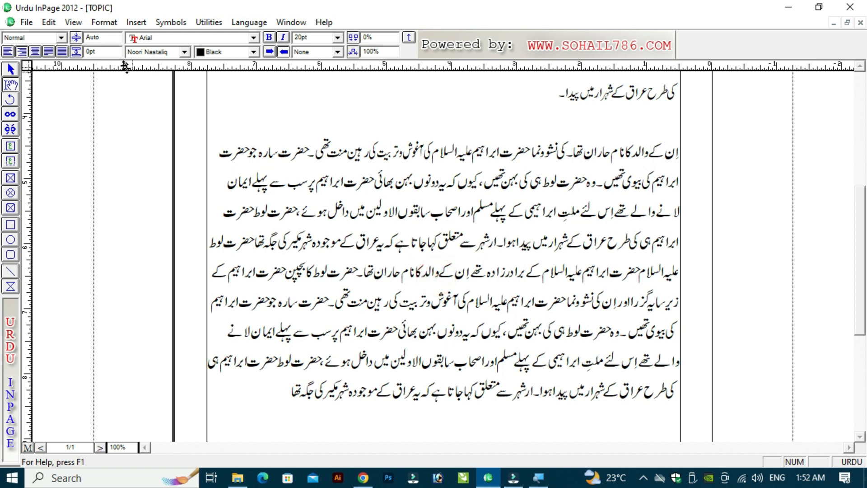
Hide the formatting ribbon above the document and show it again.
left_click(74, 22)
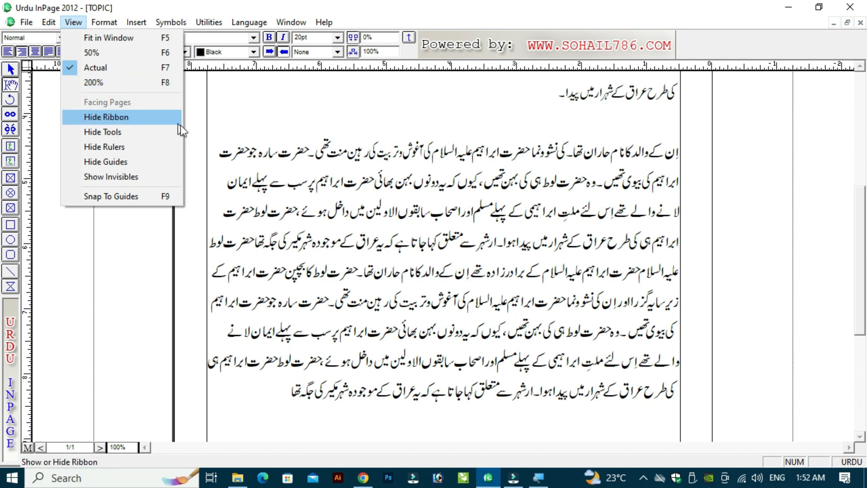
left_click(314, 179)
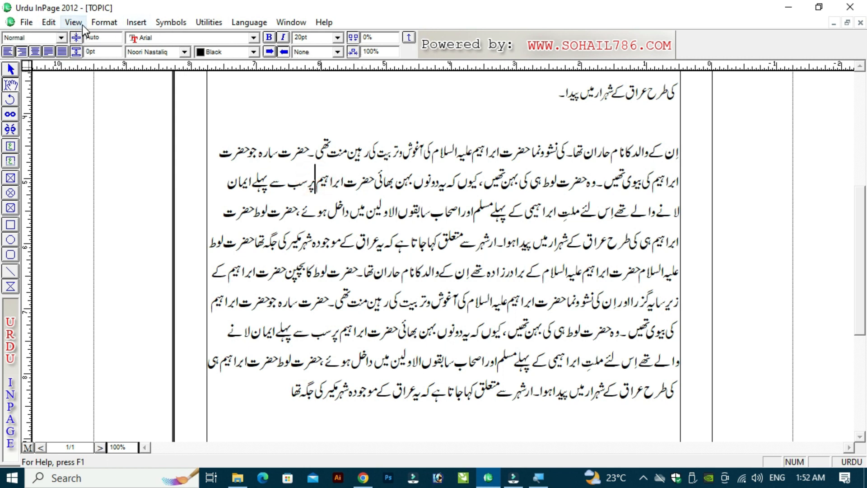
left_click(71, 22)
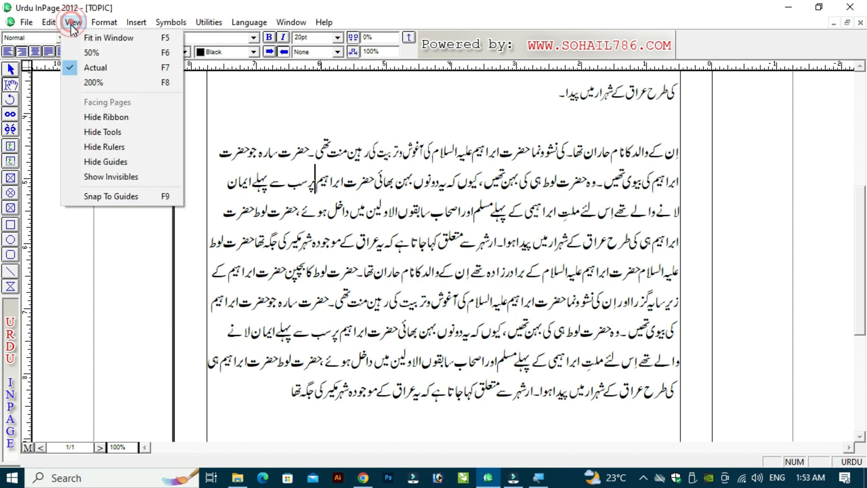
left_click(113, 117)
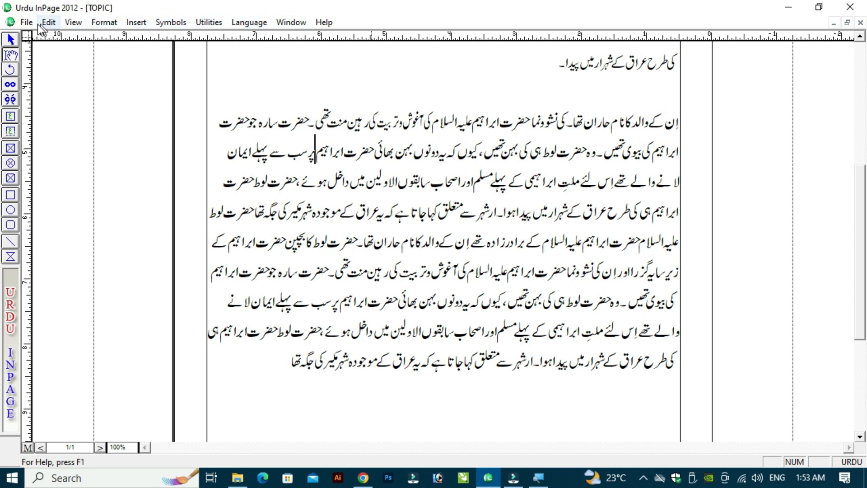
left_click(373, 151)
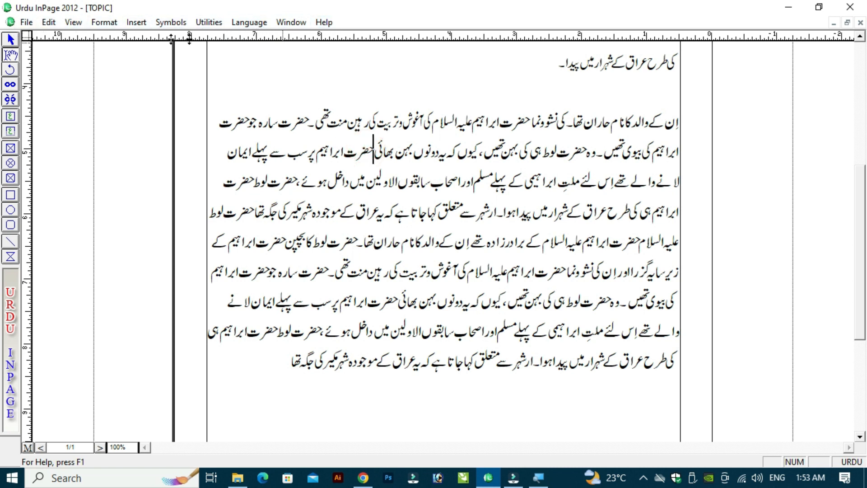
left_click(343, 151)
left_click(73, 23)
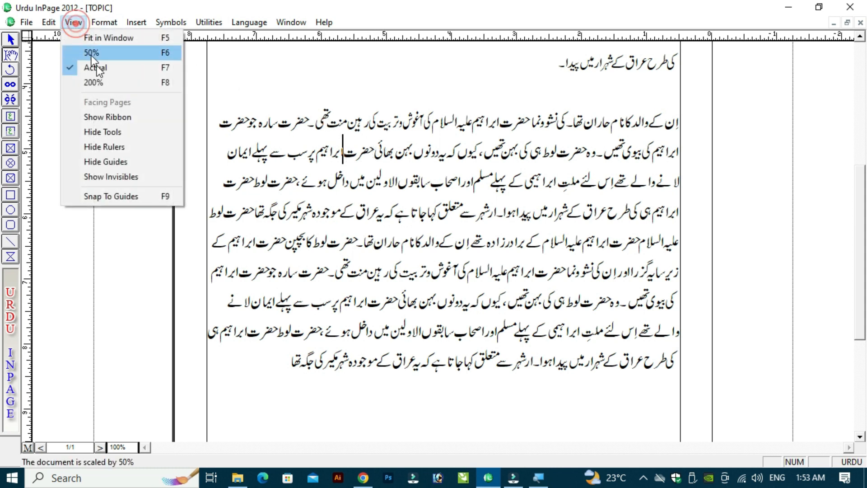
left_click(123, 120)
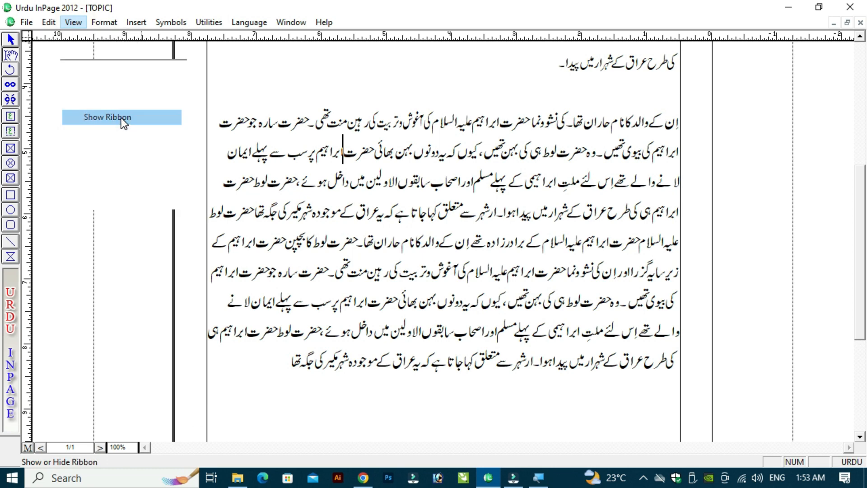
Toggle the ribbon off a second time and restore it above the rulers.
left_click(74, 22)
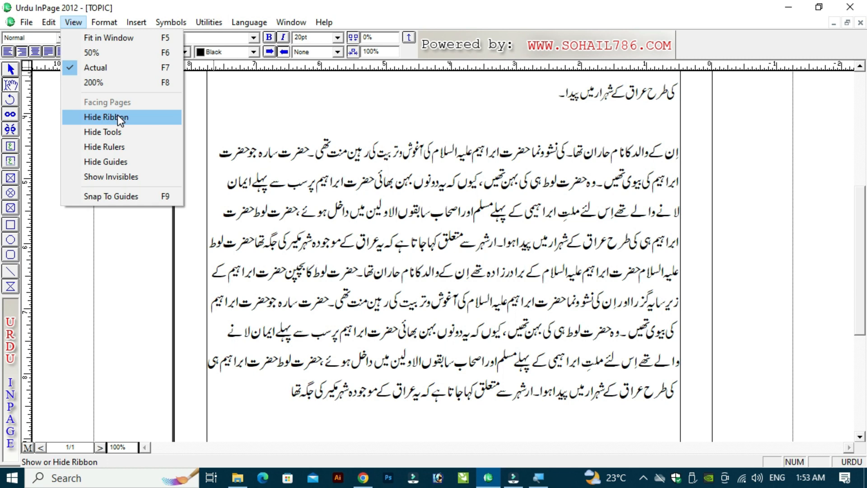
left_click(112, 118)
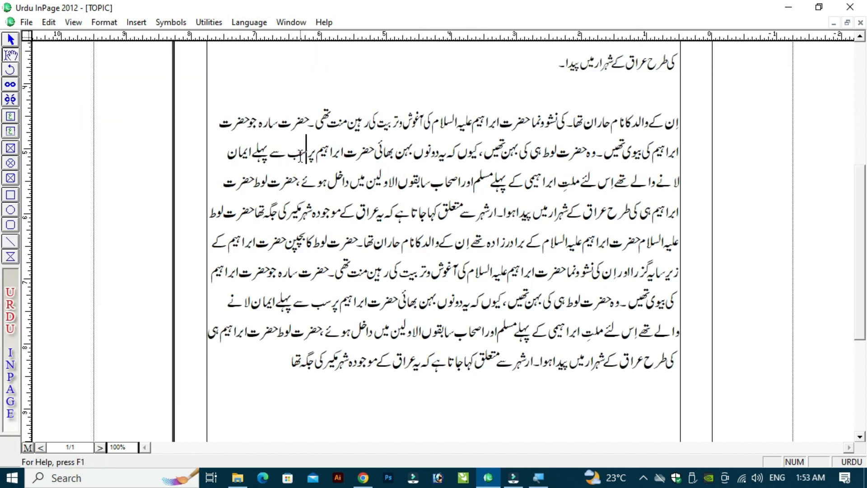
left_click(299, 156)
left_click(72, 22)
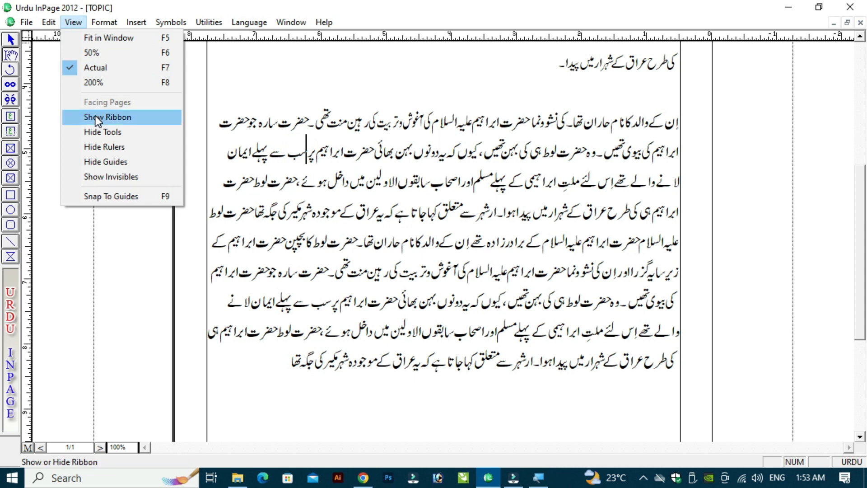
left_click(96, 115)
left_click(296, 155)
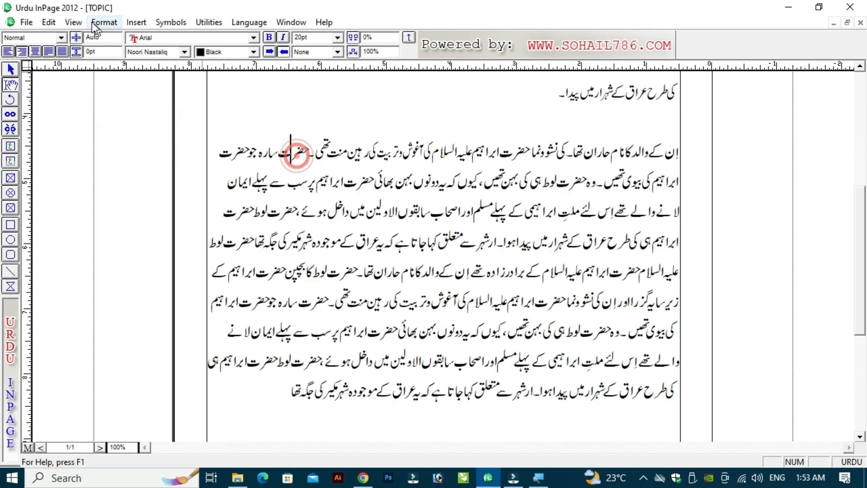
Hide the drawing and selection tools beside the page and show them again.
left_click(72, 22)
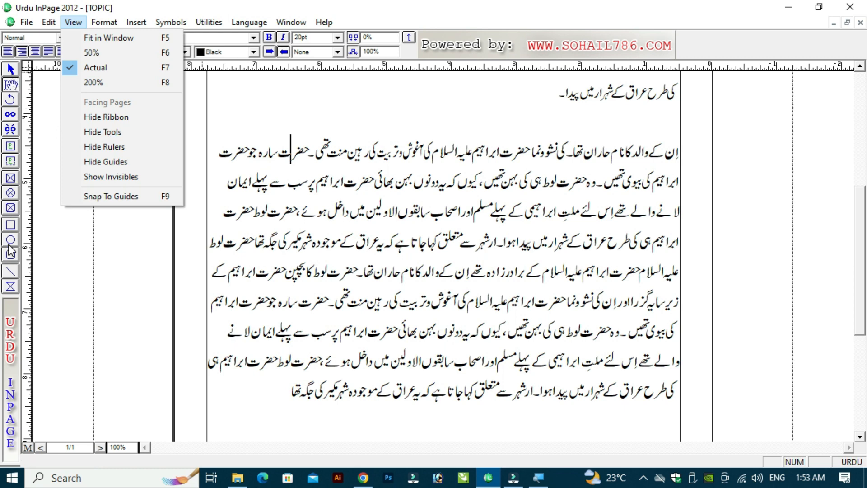
left_click(102, 131)
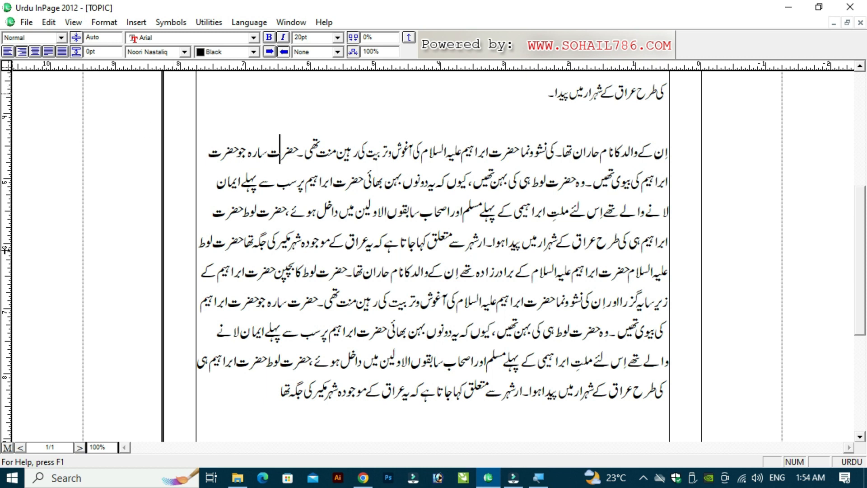
left_click(69, 23)
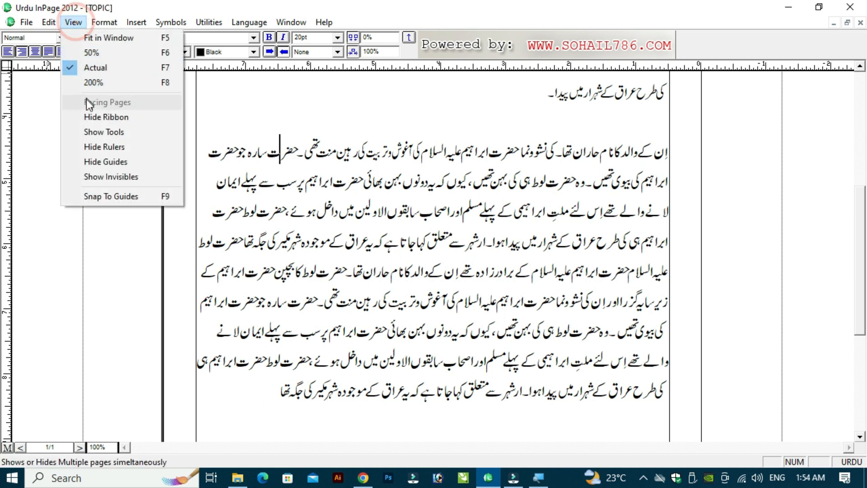
left_click(94, 131)
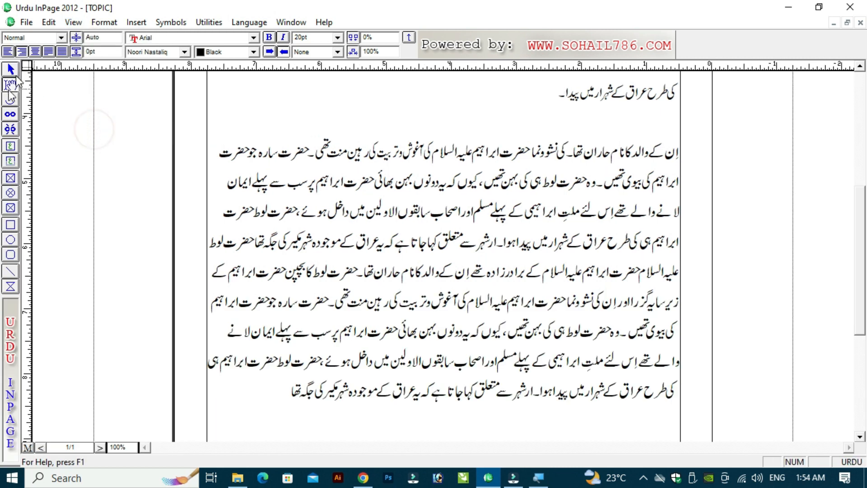
left_click(73, 22)
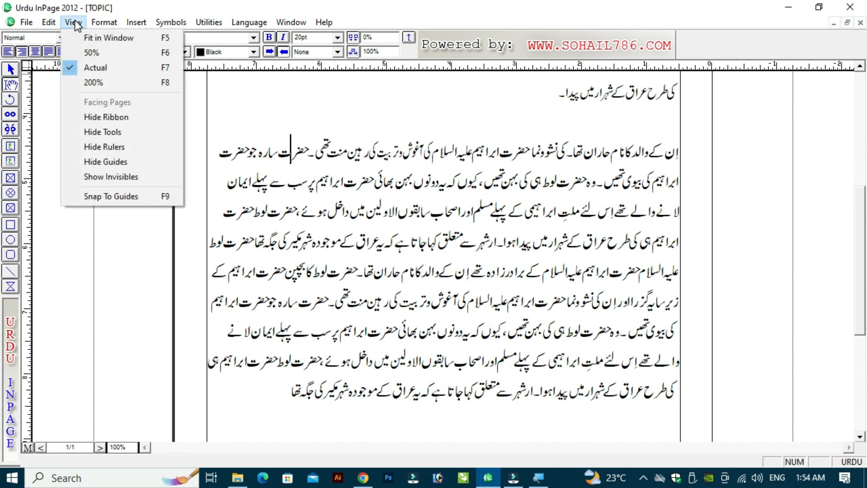
left_click(258, 195)
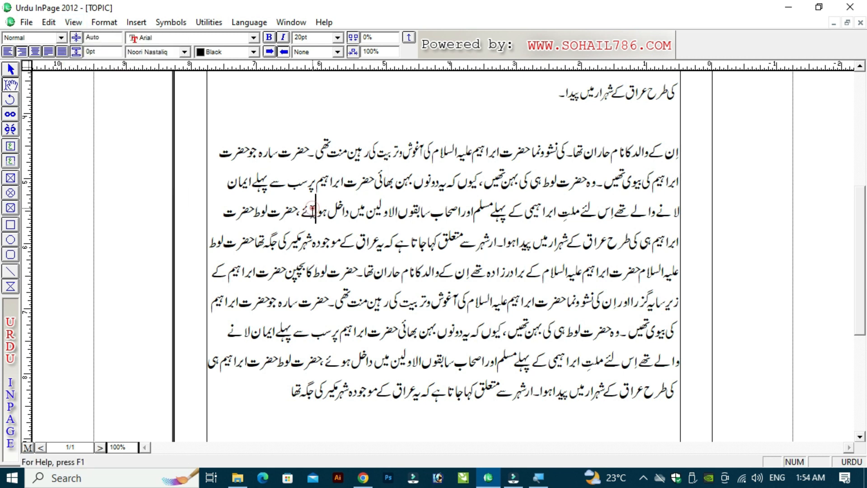
left_click(349, 211)
left_click(460, 175)
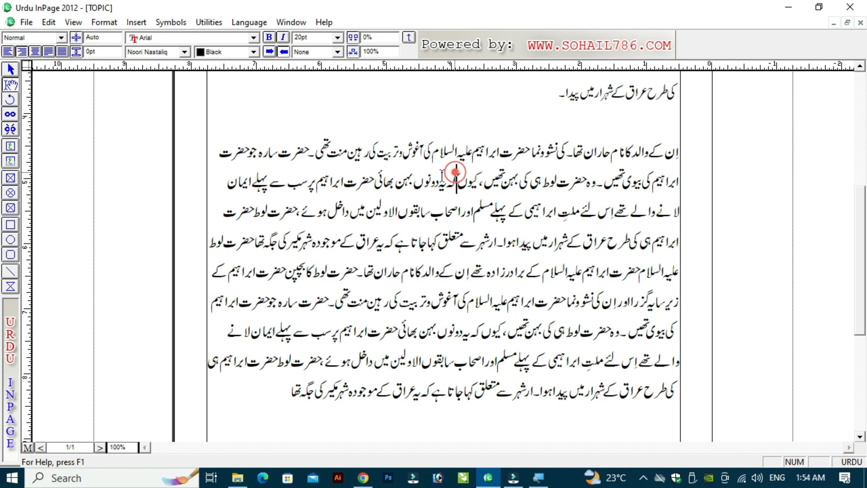
Hide the rulers around the document and show them again.
left_click(78, 21)
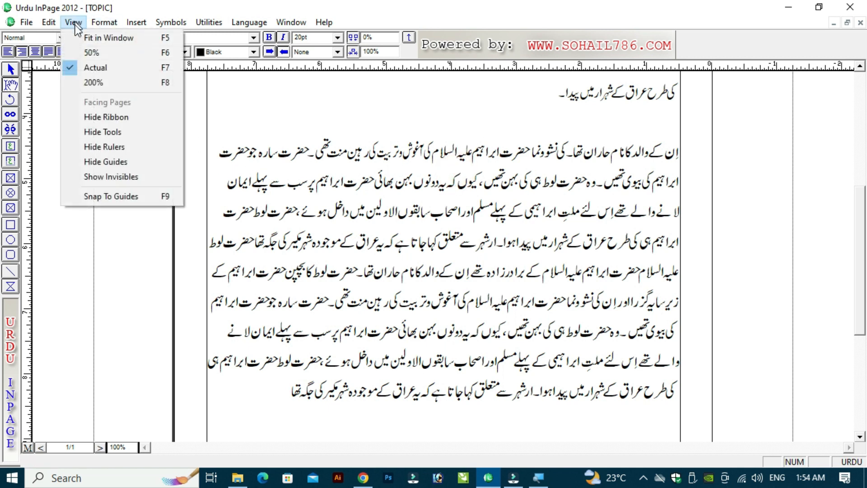
left_click(110, 148)
left_click(331, 159)
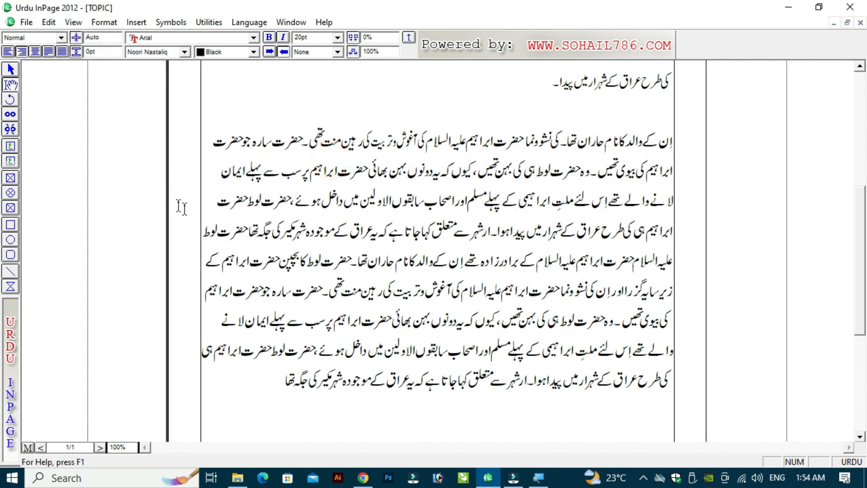
left_click(71, 23)
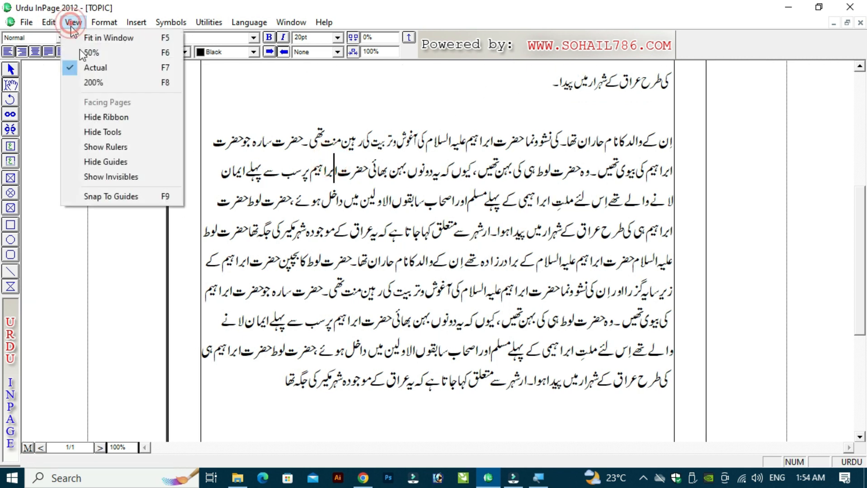
left_click(102, 150)
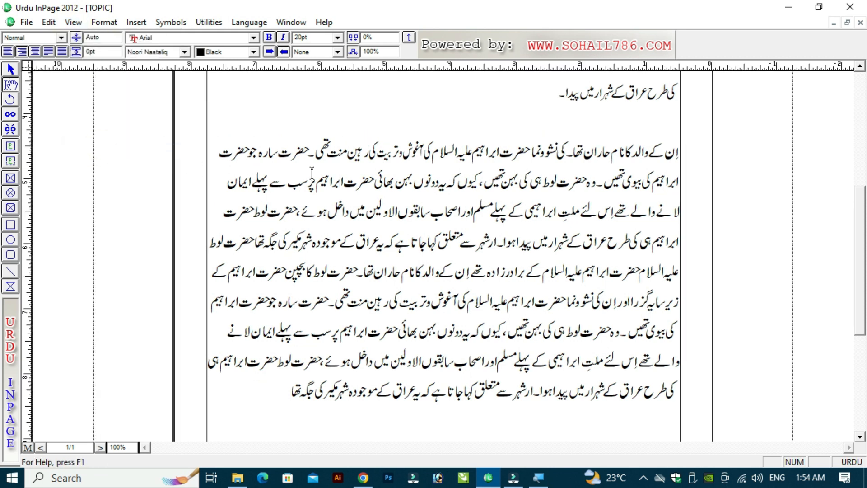
left_click(310, 174)
With the selection arrow tool, place a horizontal ruler guide in the gap between the two Urdu paragraphs.
left_click(72, 22)
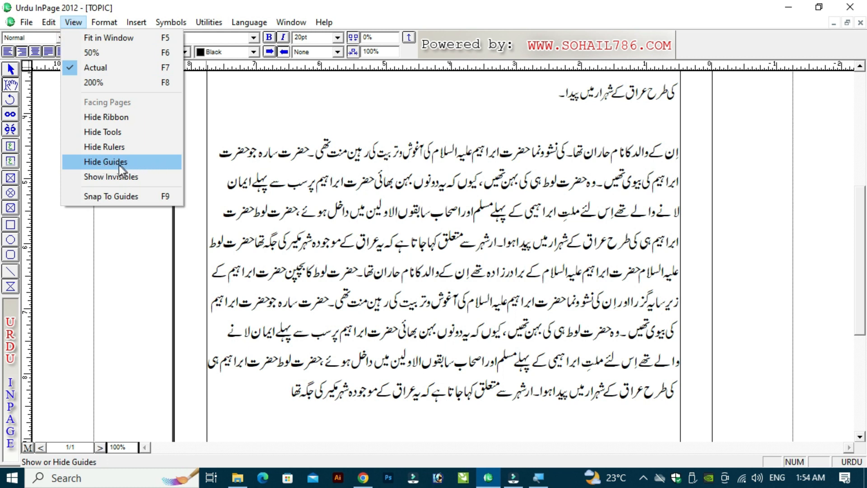
left_click(164, 161)
left_click(343, 151)
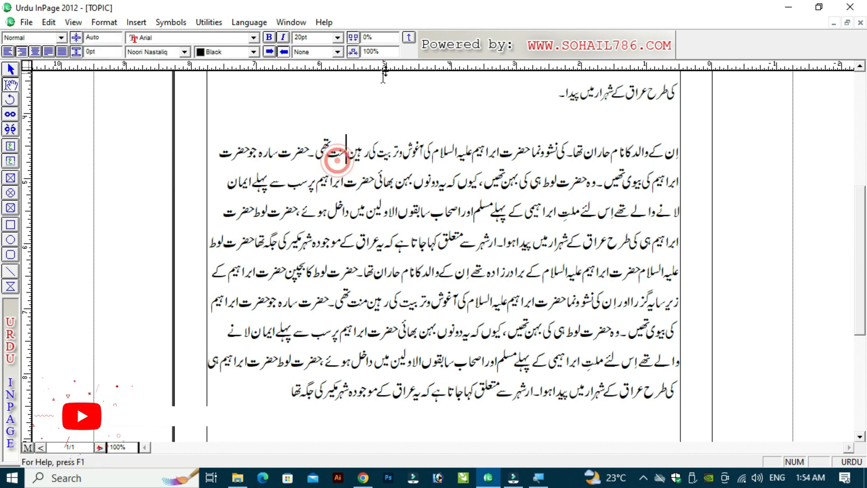
left_click(11, 70)
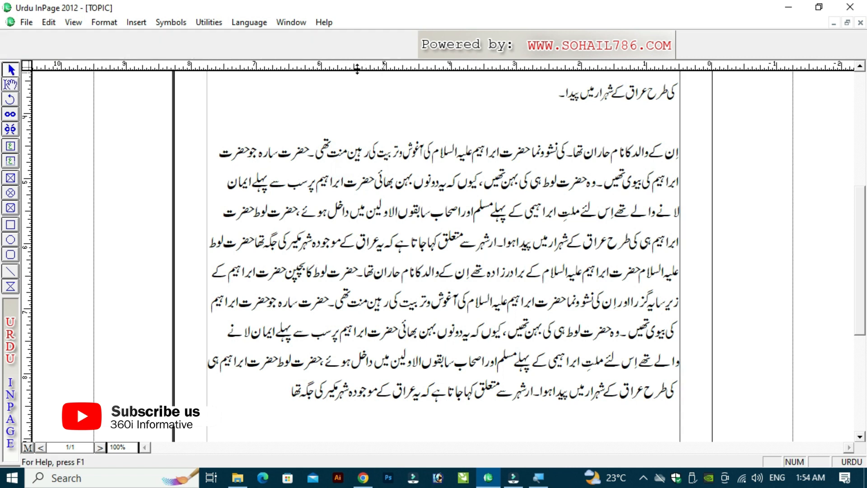
left_click_drag(355, 68, 357, 120)
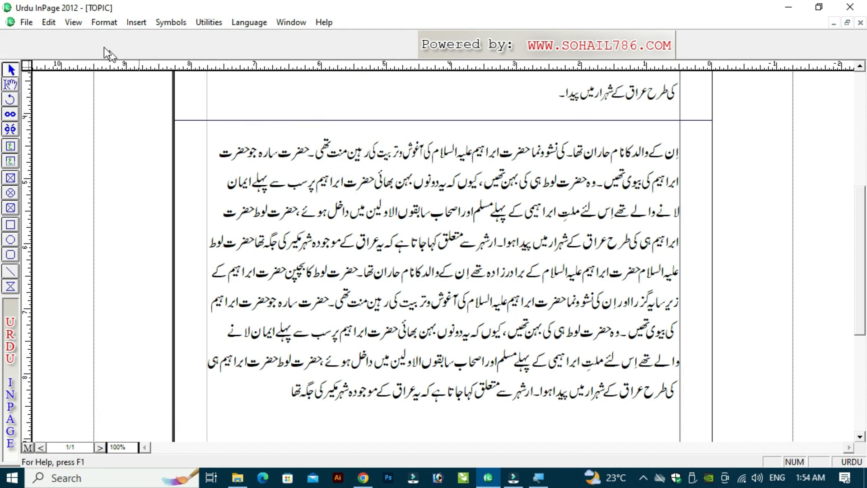
Hide the page guides, including the horizontal one between the two paragraphs, and show them again.
left_click(70, 22)
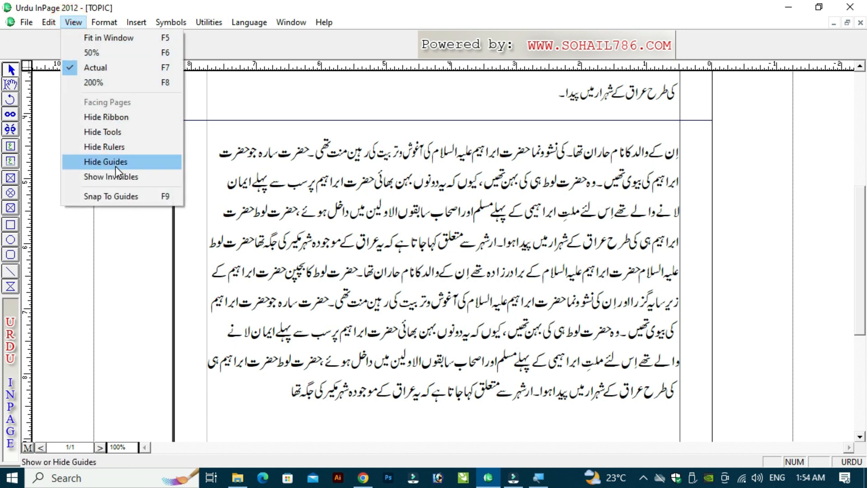
left_click(104, 162)
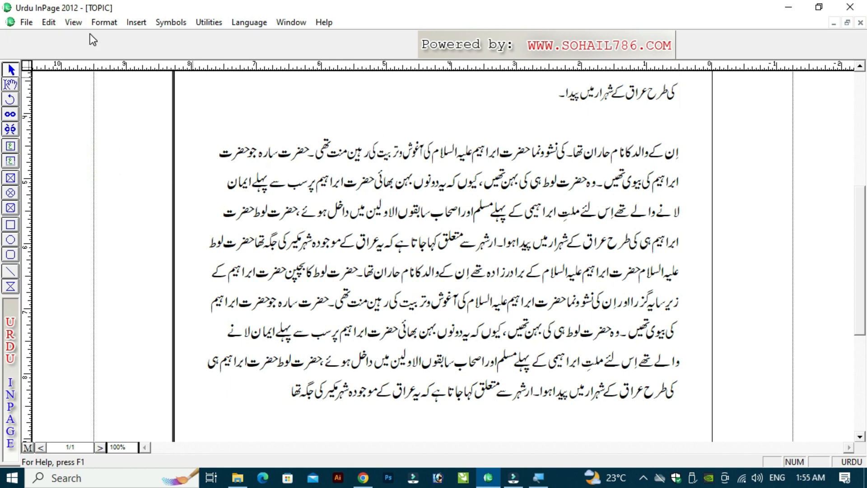
left_click(72, 22)
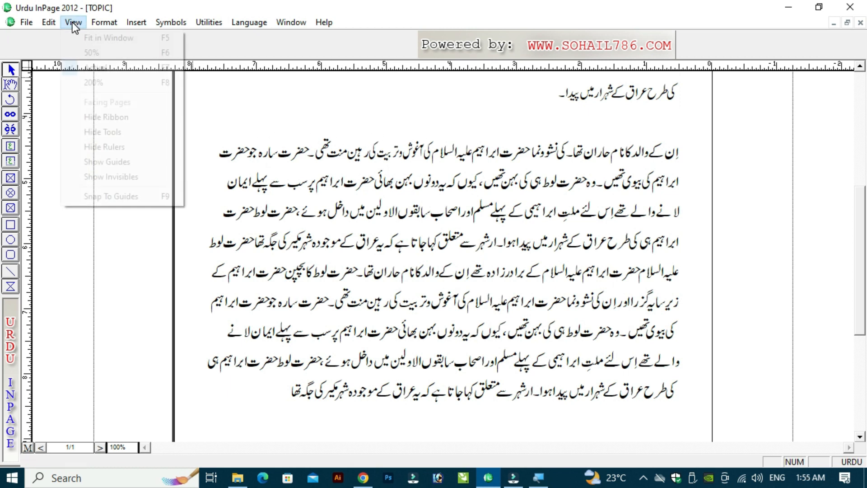
left_click(98, 162)
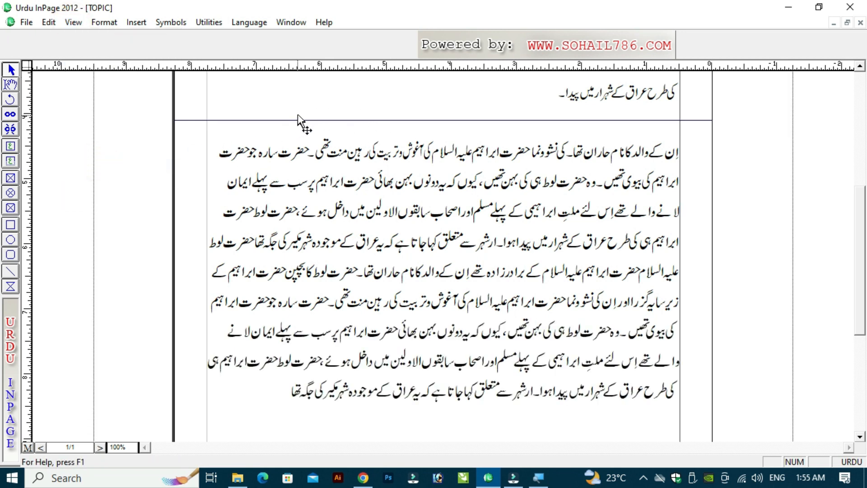
Show the invisible characters, place the text cursor in the first Urdu paragraph, and hide the invisibles again.
left_click(74, 23)
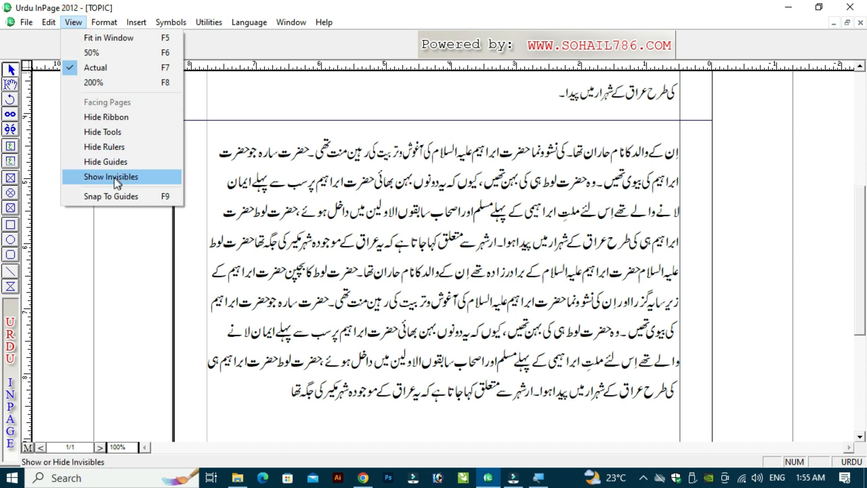
left_click(131, 178)
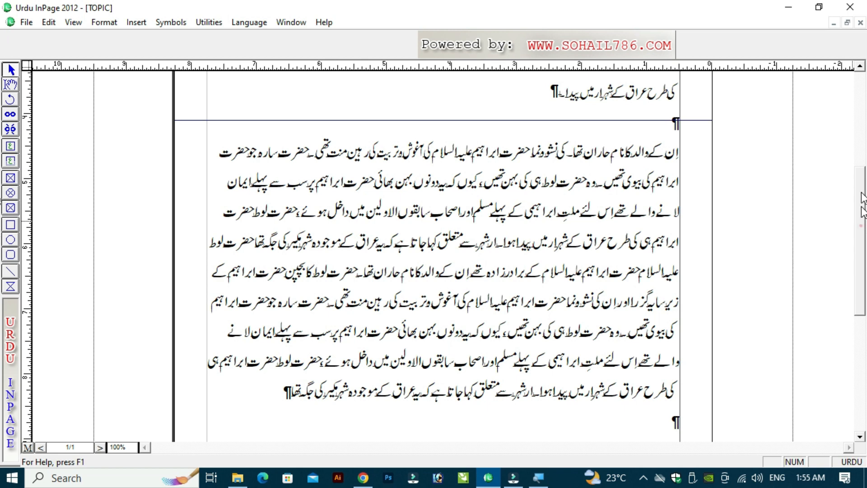
scroll(860, 230, "up", 3)
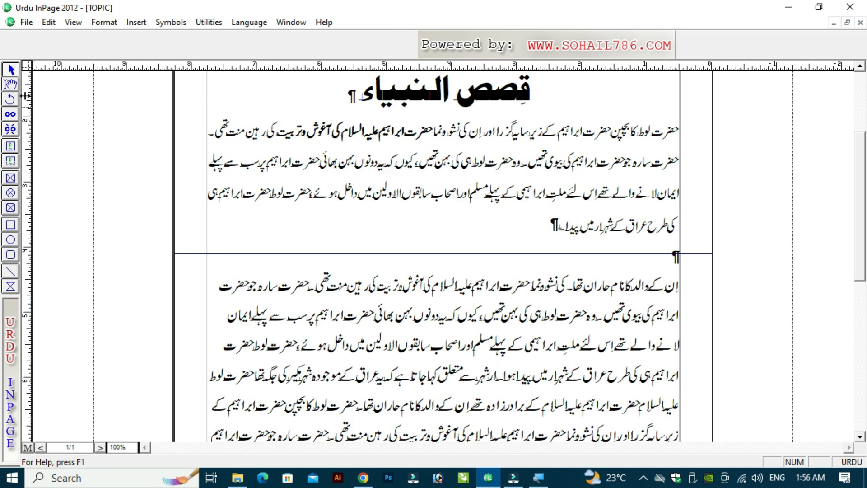
left_click(11, 84)
left_click(409, 170)
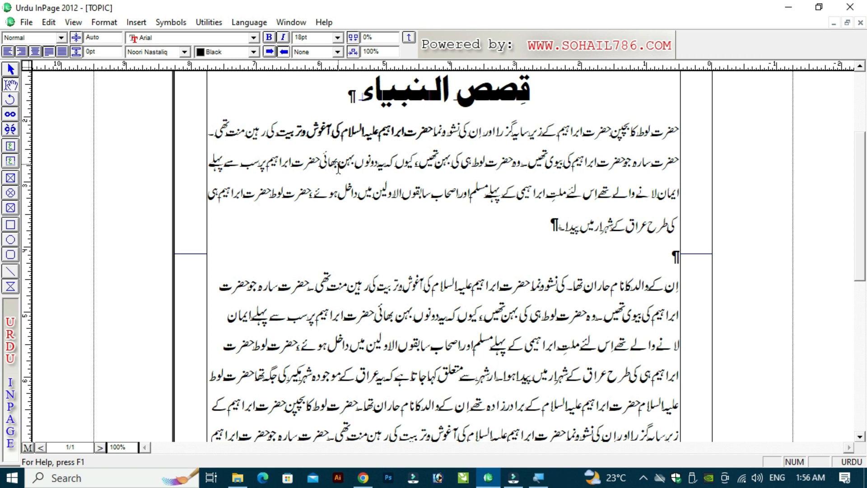
left_click(384, 159)
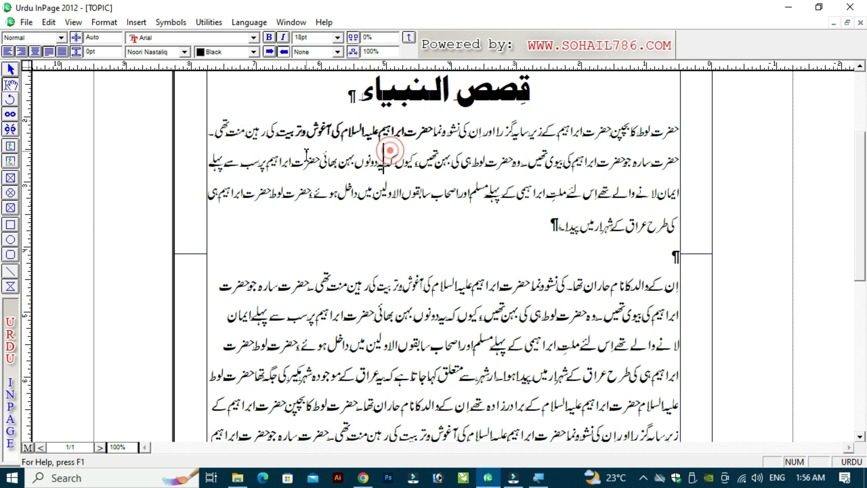
left_click(73, 22)
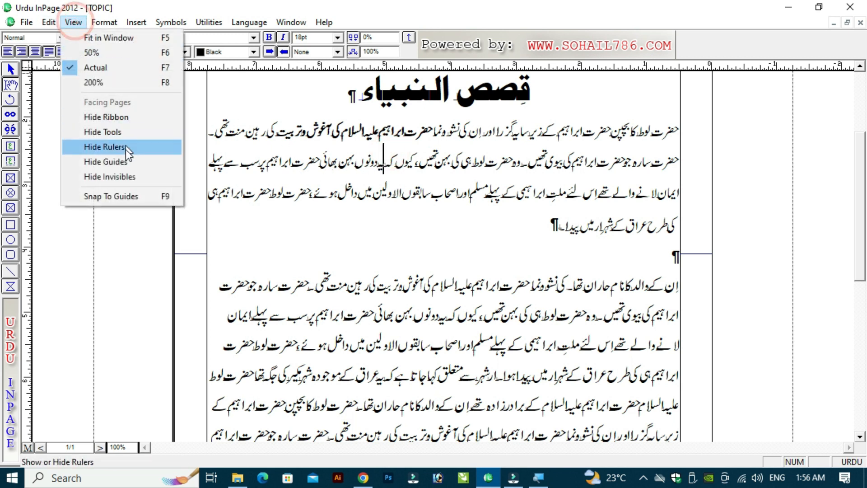
left_click(123, 177)
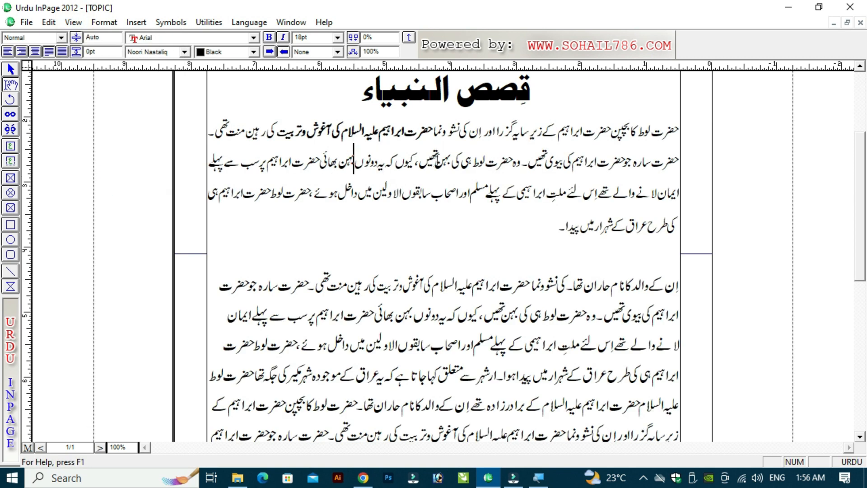
left_click(434, 156)
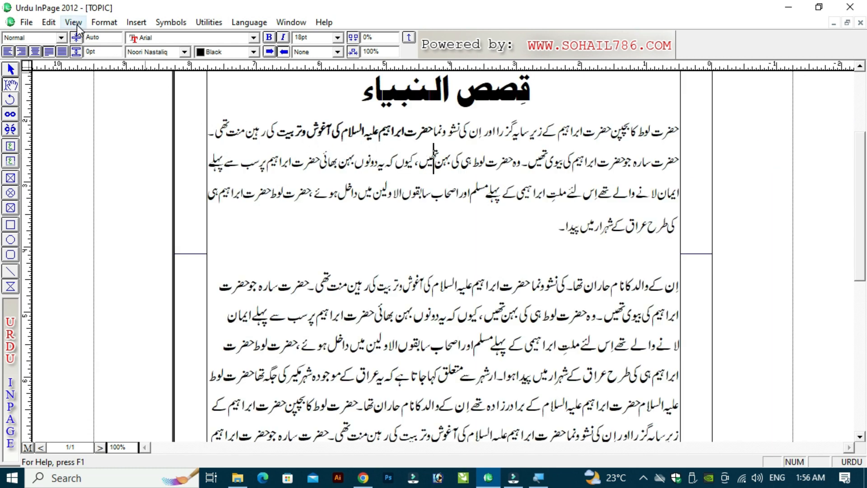
Leave text editing for the selection arrow, turn on Snap To Guides and check that it is enabled.
left_click(74, 24)
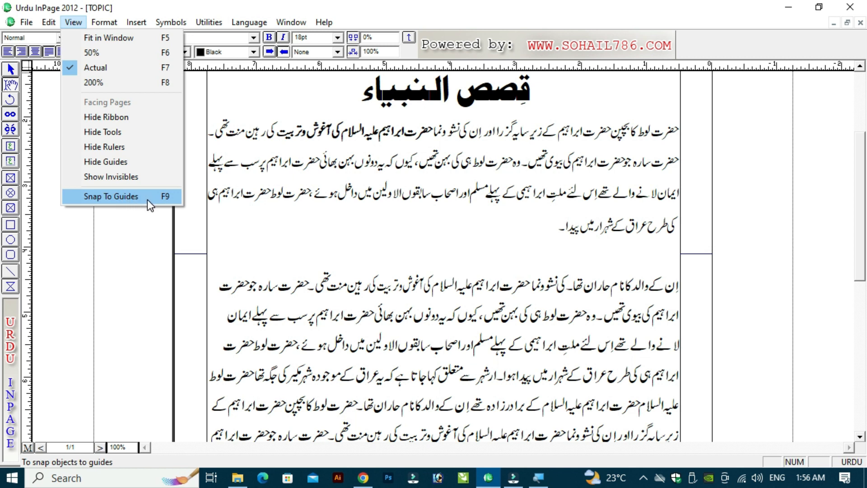
left_click(256, 195)
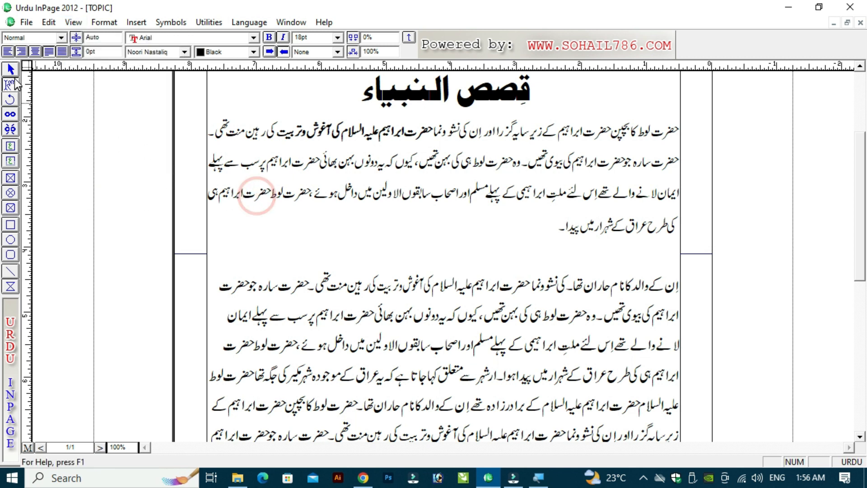
key("Escape")
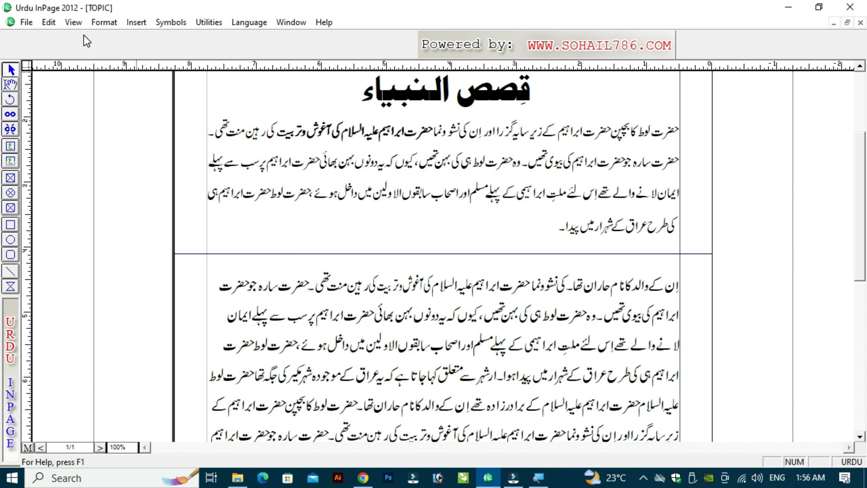
left_click(71, 21)
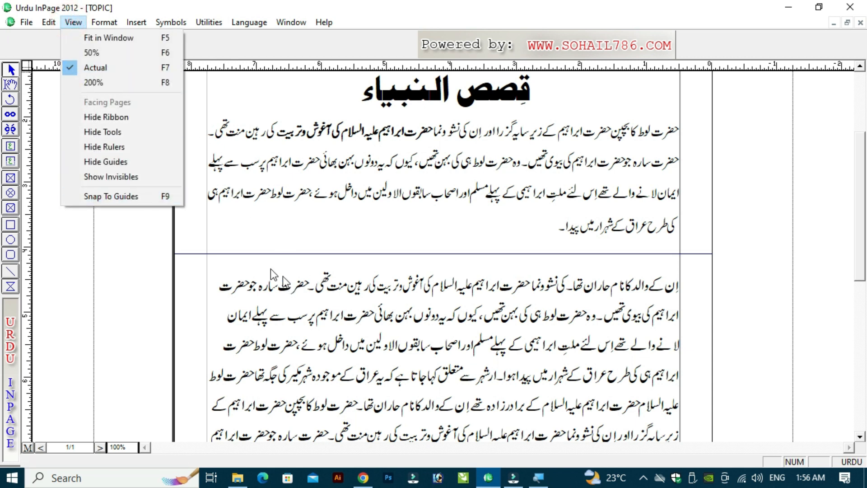
left_click(113, 194)
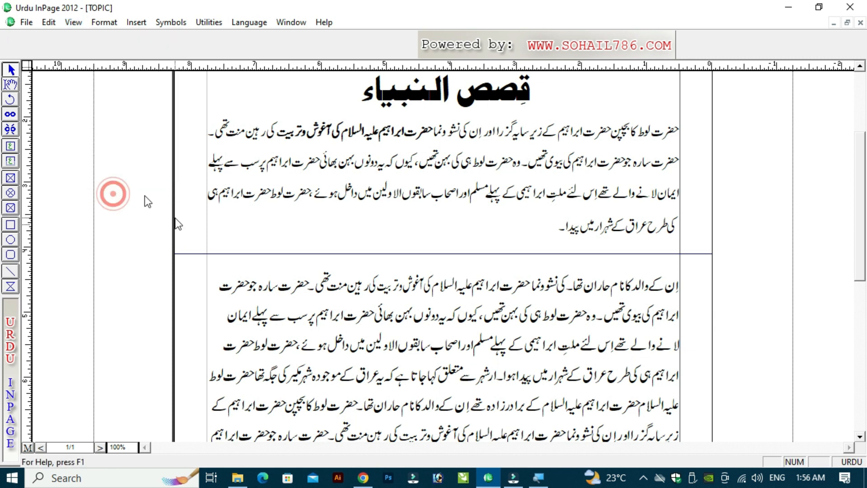
left_click(73, 22)
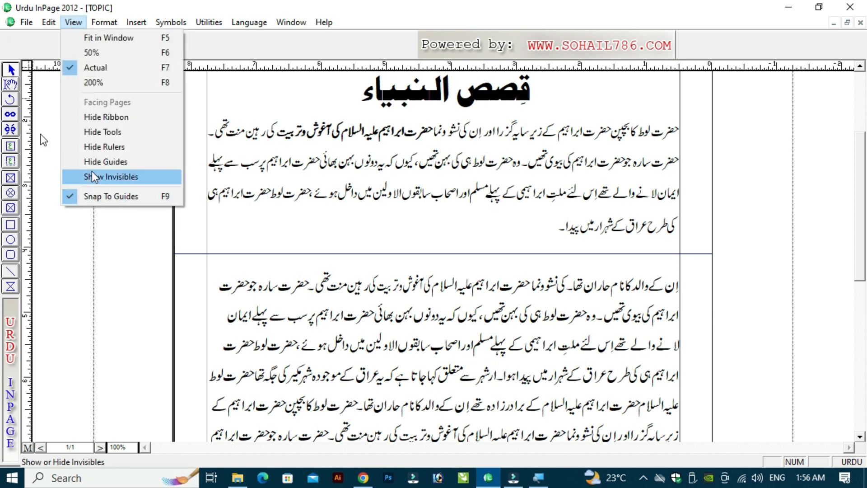
key("Escape")
Draw a rectangle about 2.55 by 0.47 inches just below the horizontal guide, over the second paragraph's first line.
left_click(10, 86)
left_click(264, 278)
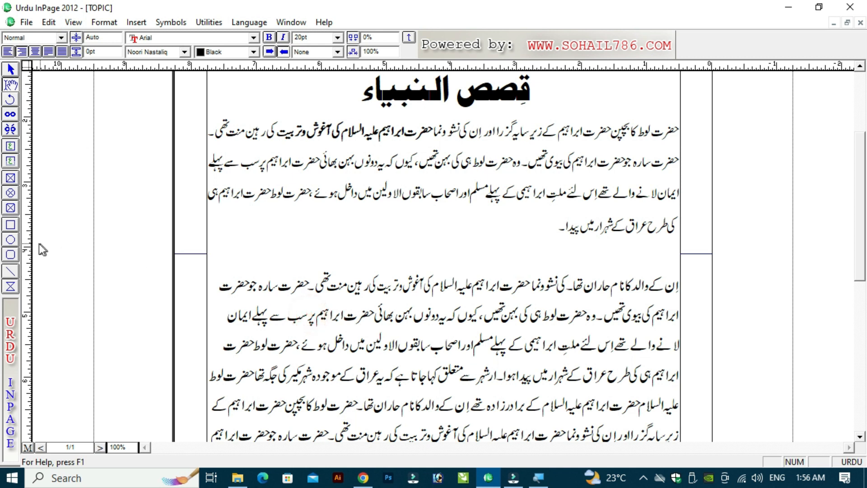
left_click(11, 226)
left_click_drag(246, 261, 412, 292)
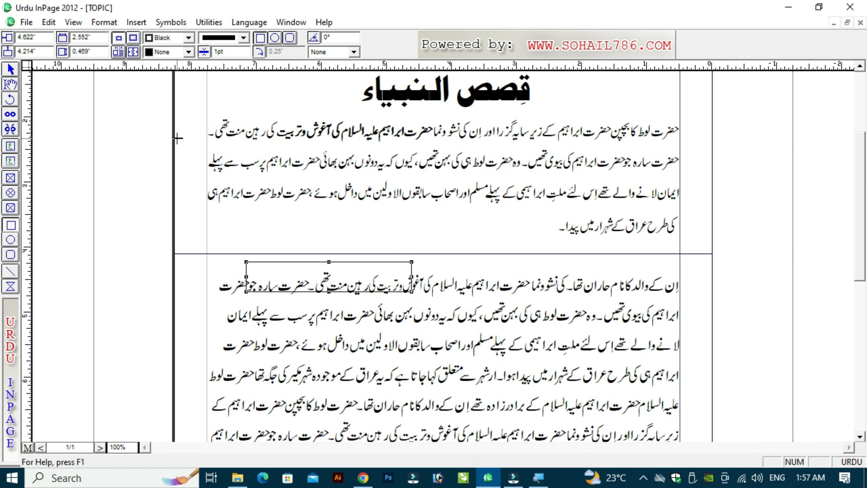
Turn off Snap To Guides and draw a second rectangle about 1.02 by 0.5 inches beside the first one.
left_click(74, 22)
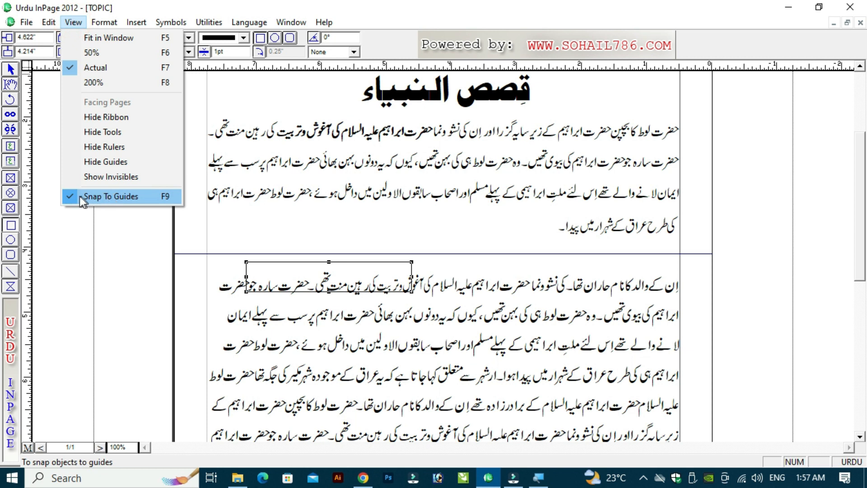
left_click(121, 196)
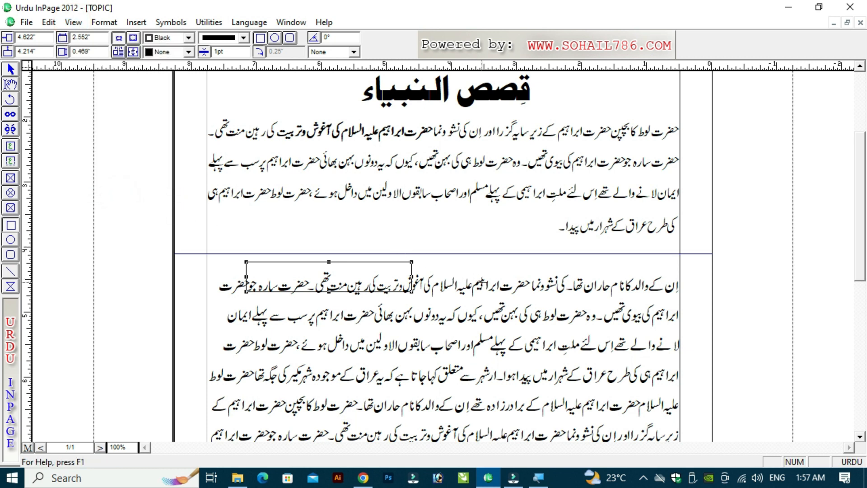
mouse_move(493, 289)
left_mouse_down()
mouse_move(600, 255)
mouse_move(559, 257)
left_mouse_up()
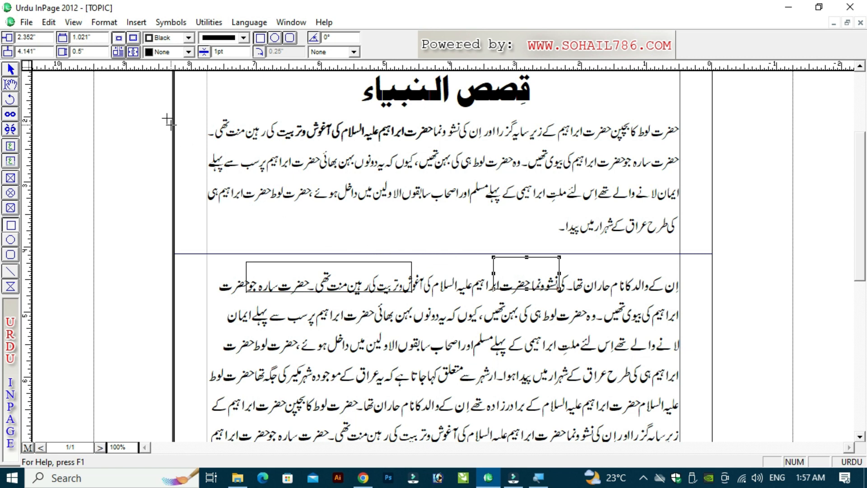
left_click(69, 23)
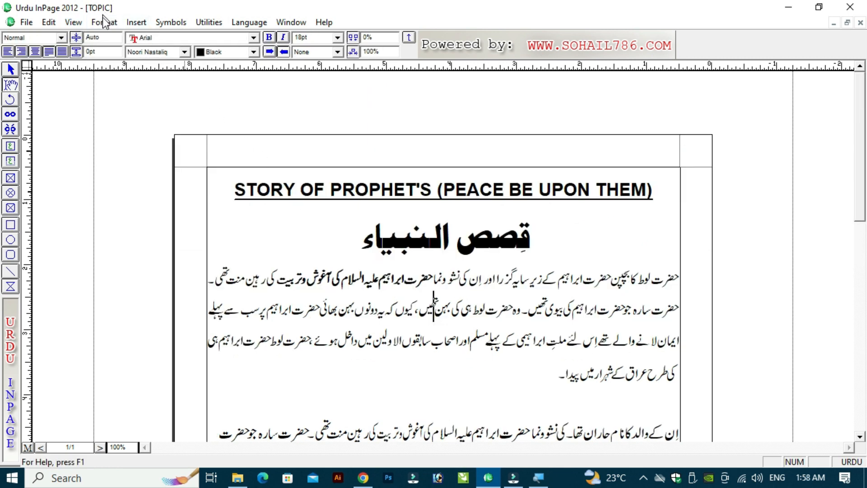
Review the Character settings of the regular text in the first Urdu paragraph, then close them without changes.
left_click(105, 22)
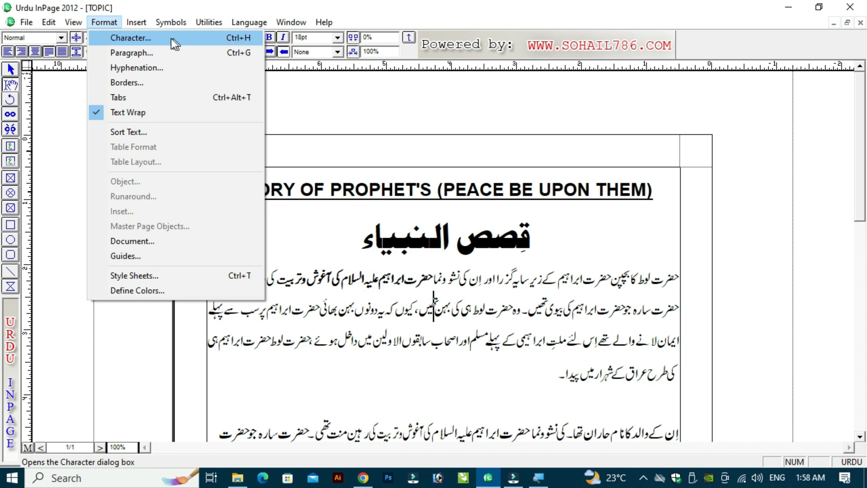
left_click(156, 37)
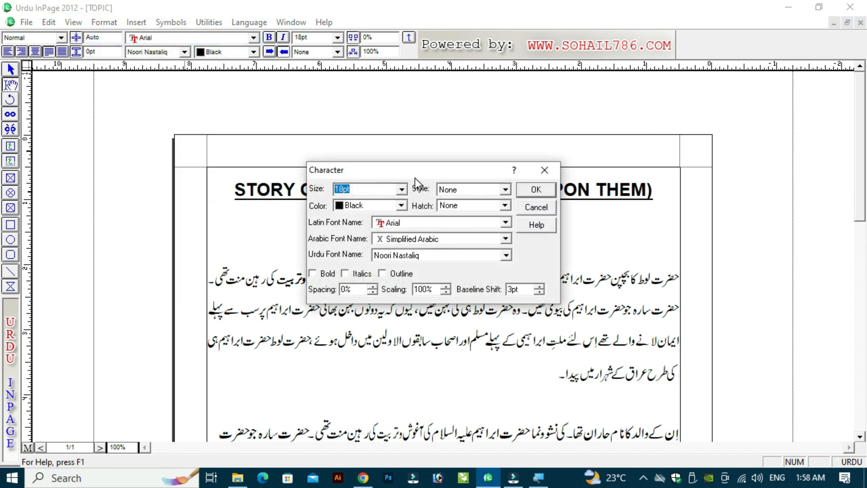
left_click_drag(406, 169, 494, 192)
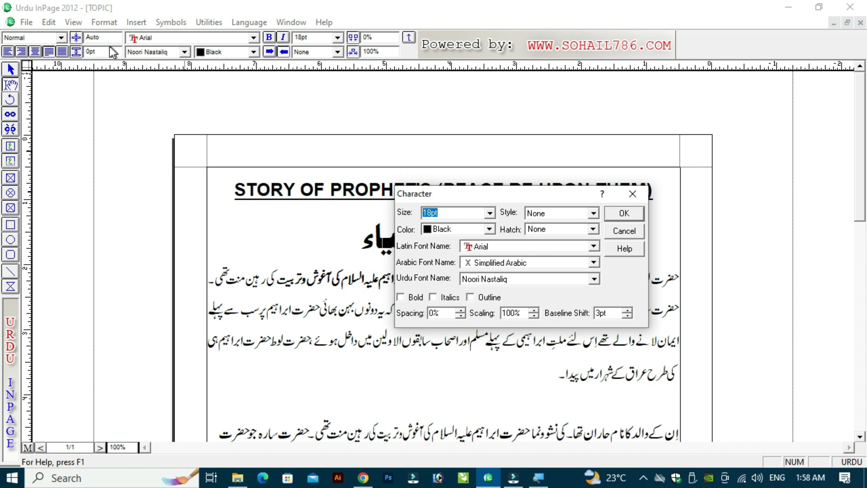
left_click_drag(481, 194, 376, 185)
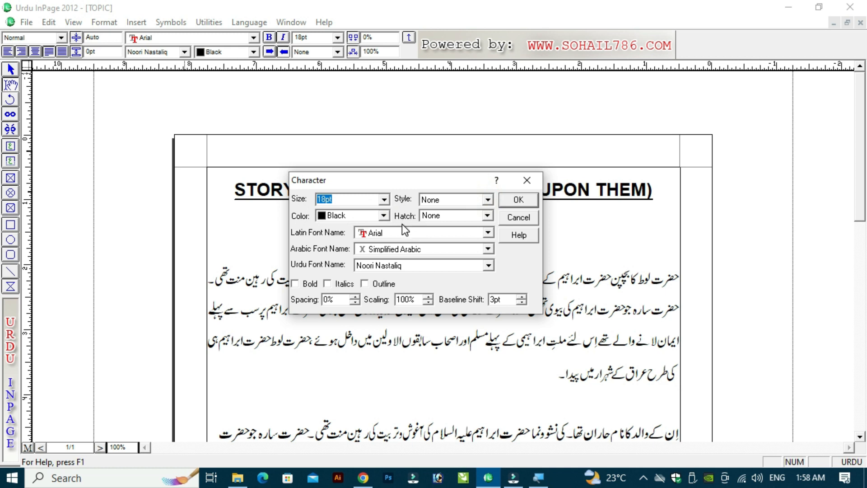
left_click(522, 218)
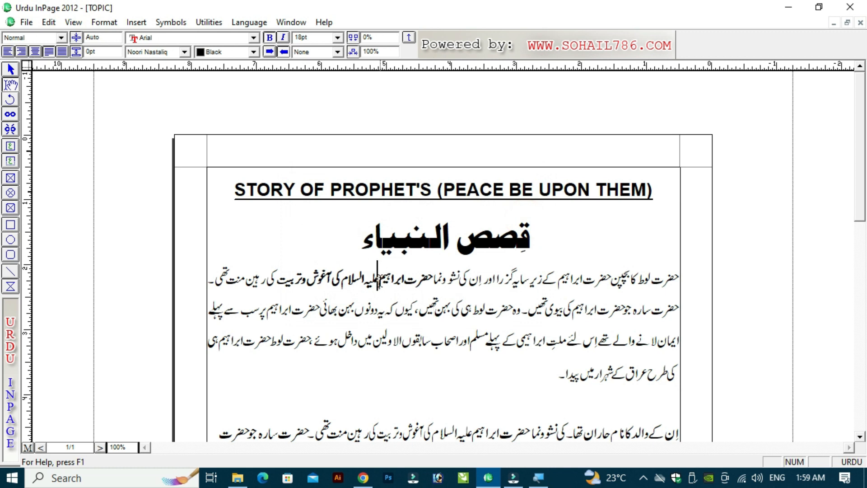
Place the cursor in the bold words of the first paragraph, view their Character settings and cancel.
left_click(378, 278)
left_click(103, 22)
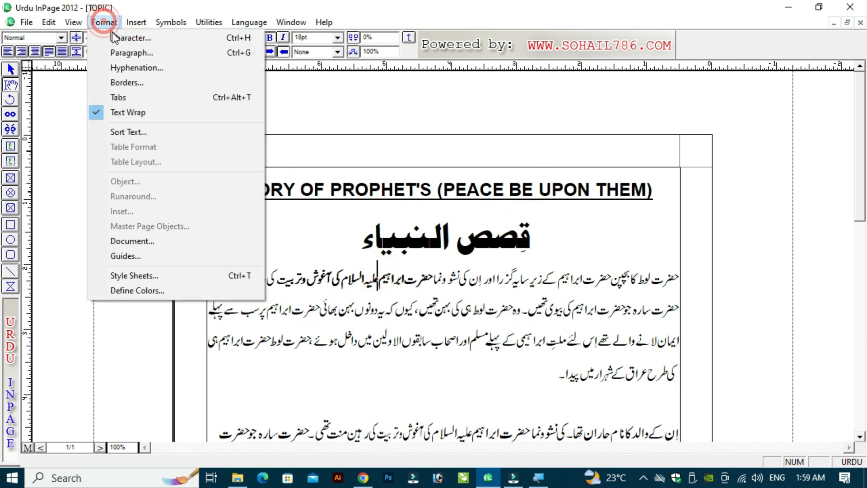
left_click(148, 39)
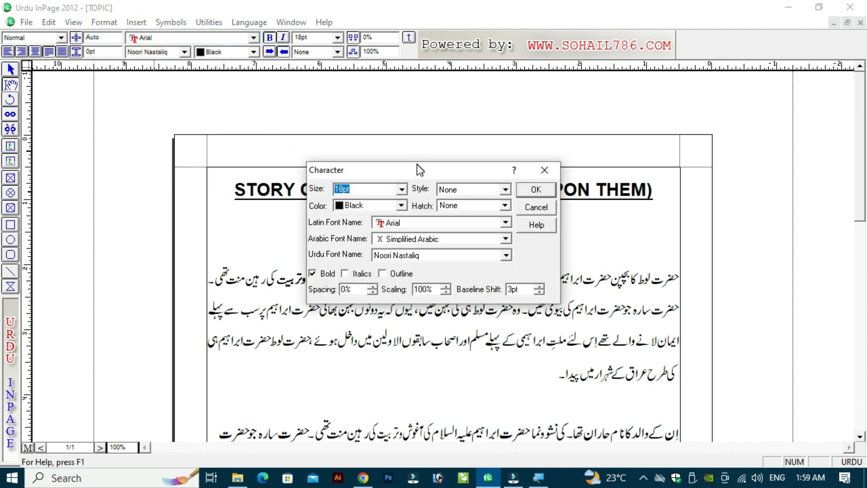
left_click_drag(417, 168, 565, 285)
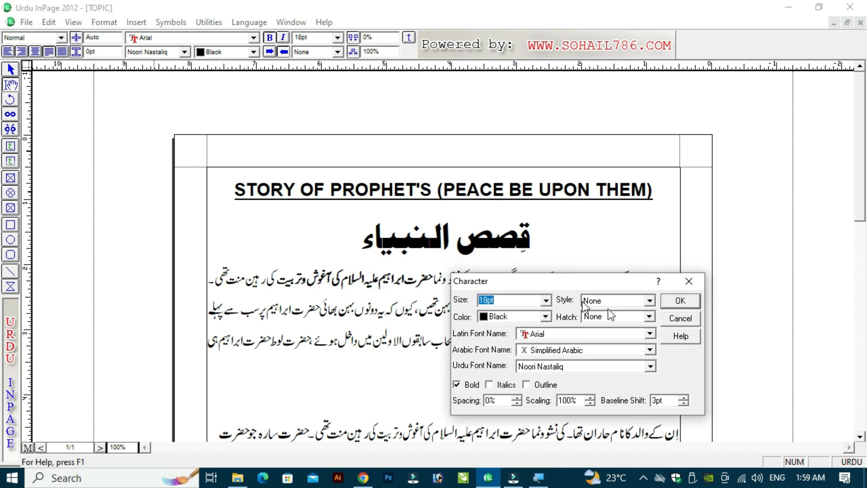
left_click(676, 322)
Open the Character settings for the Urdu heading and browse the available text colors without choosing a new one.
triple_click(548, 227)
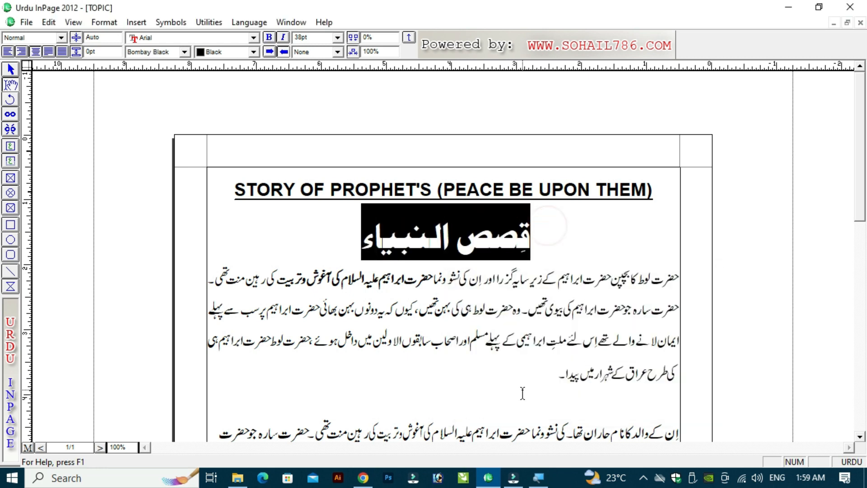
left_click(105, 22)
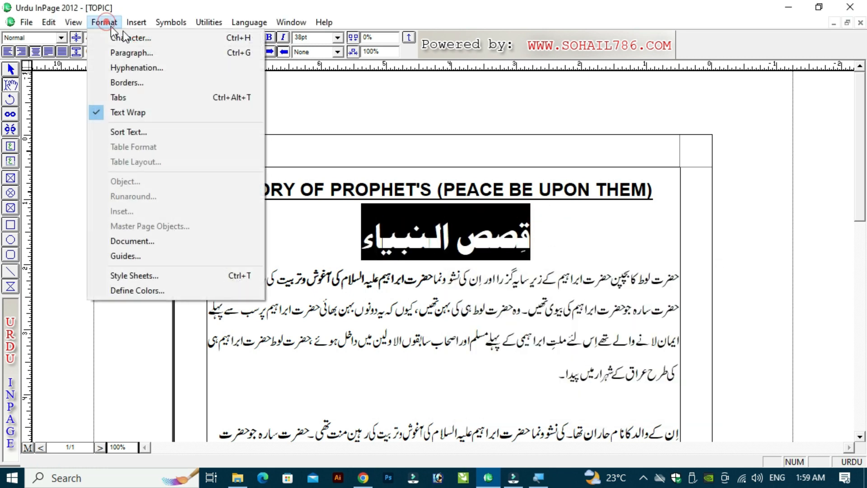
left_click(174, 39)
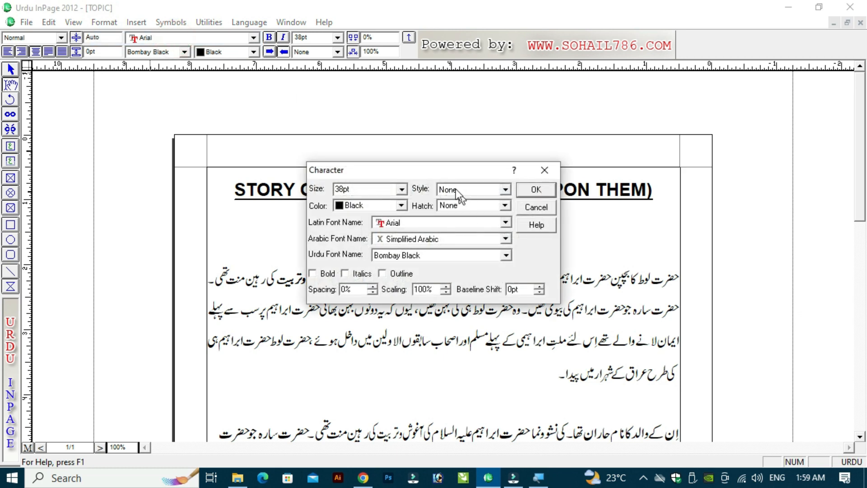
left_click_drag(441, 169, 479, 274)
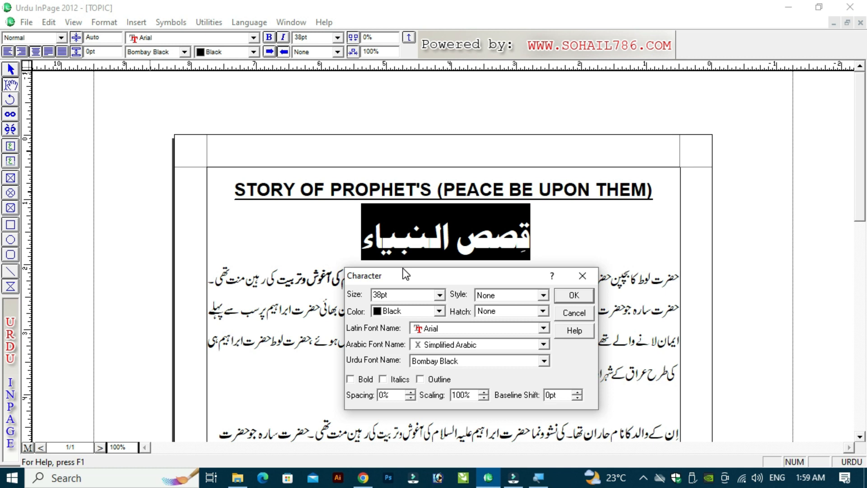
left_click_drag(399, 272, 381, 275)
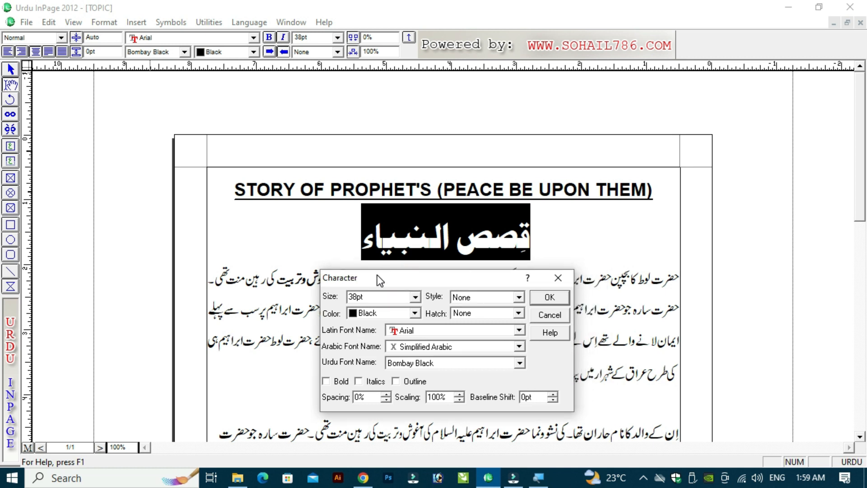
left_click_drag(386, 299, 357, 298)
left_click(415, 314)
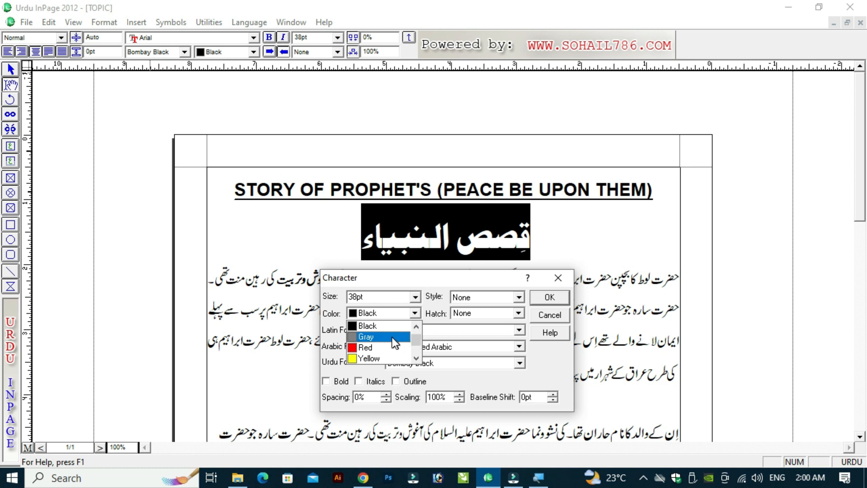
mouse_move(415, 339)
left_mouse_down()
mouse_move(417, 351)
mouse_move(416, 342)
left_mouse_up()
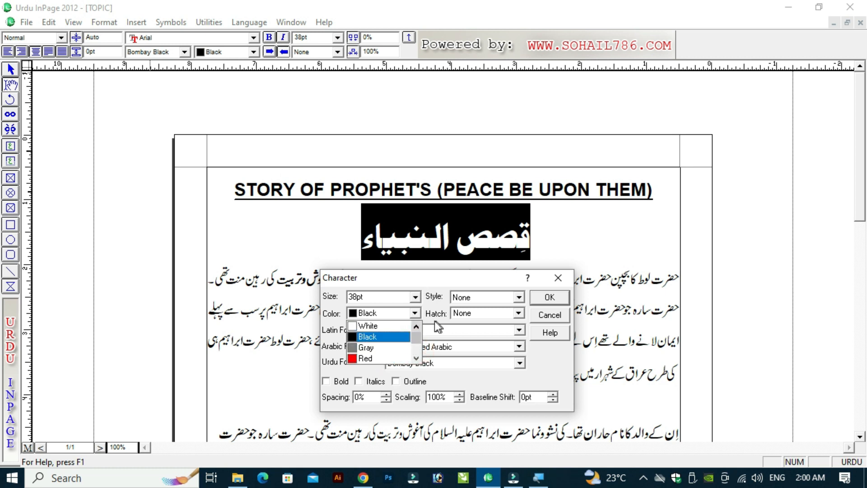
left_click(418, 298)
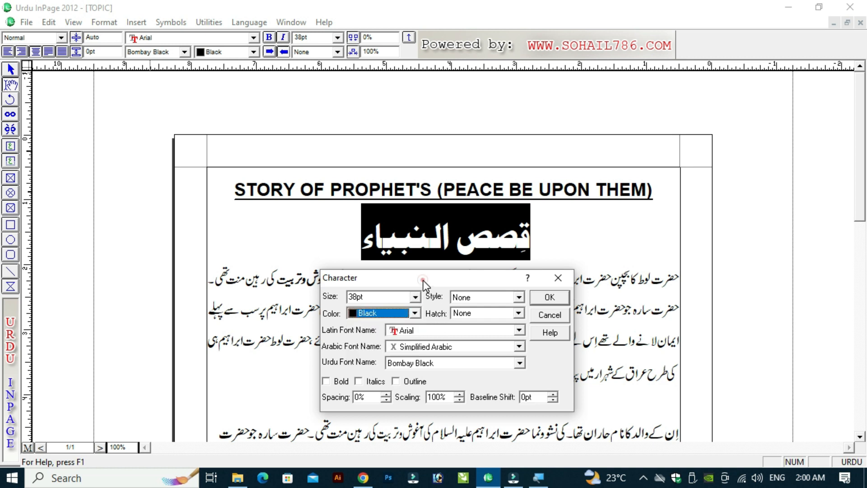
Apply the Overline style to the Urdu heading and deselect it.
left_click(518, 296)
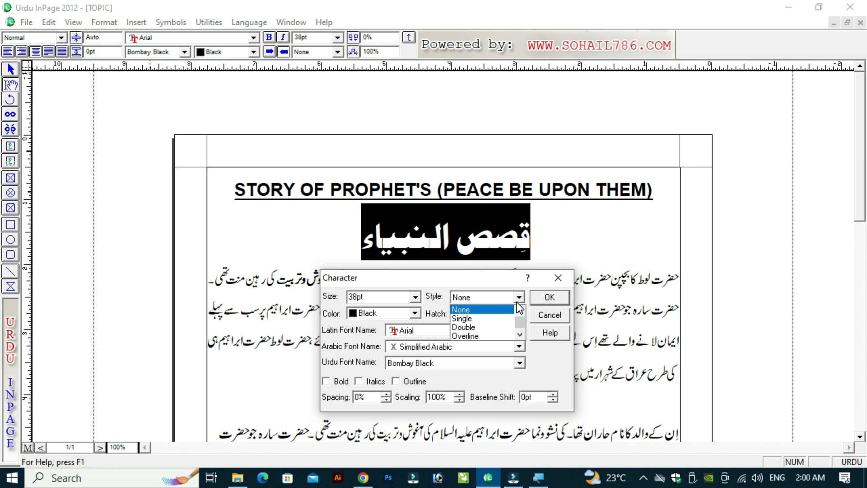
left_click(480, 335)
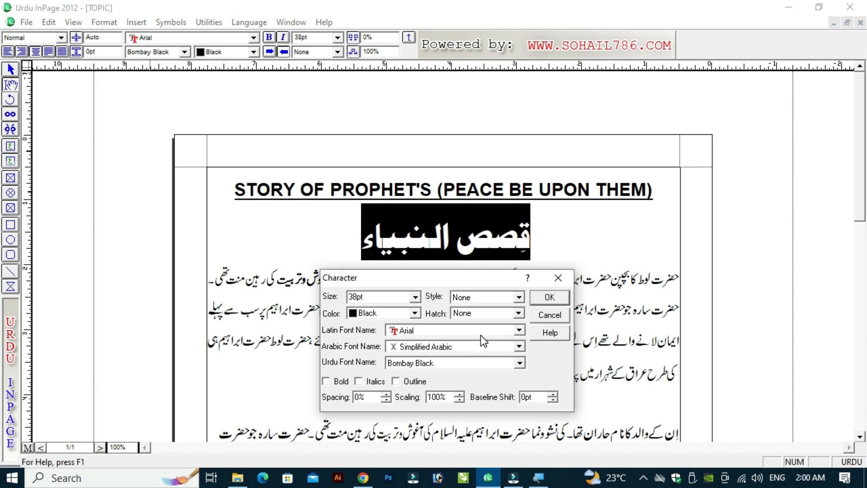
left_click(551, 298)
left_click(500, 281)
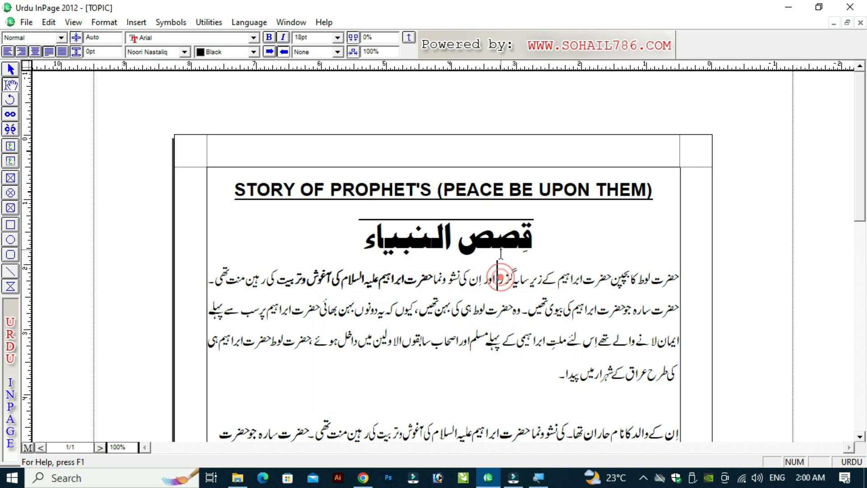
Change the Urdu heading's character style to Double in its Character settings.
triple_click(538, 233)
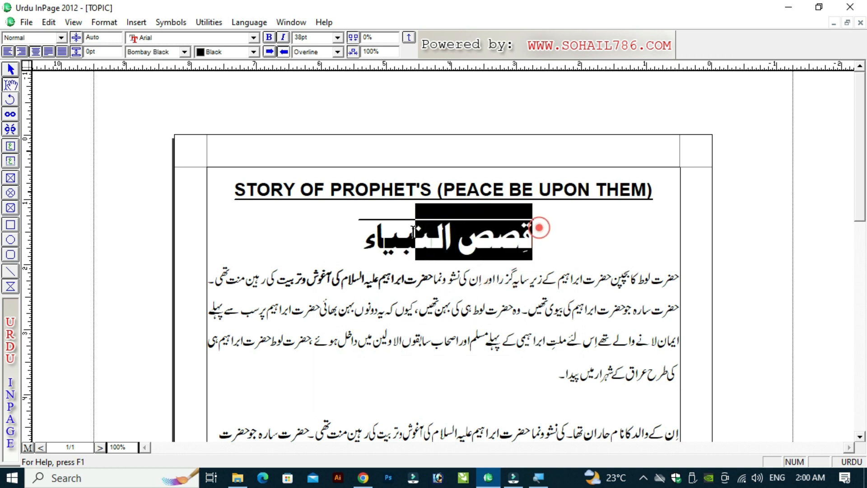
left_click(431, 235)
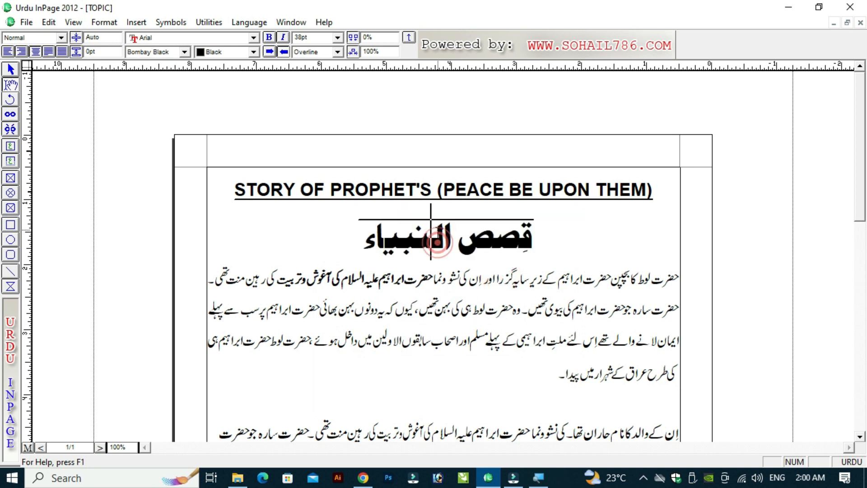
left_click(104, 22)
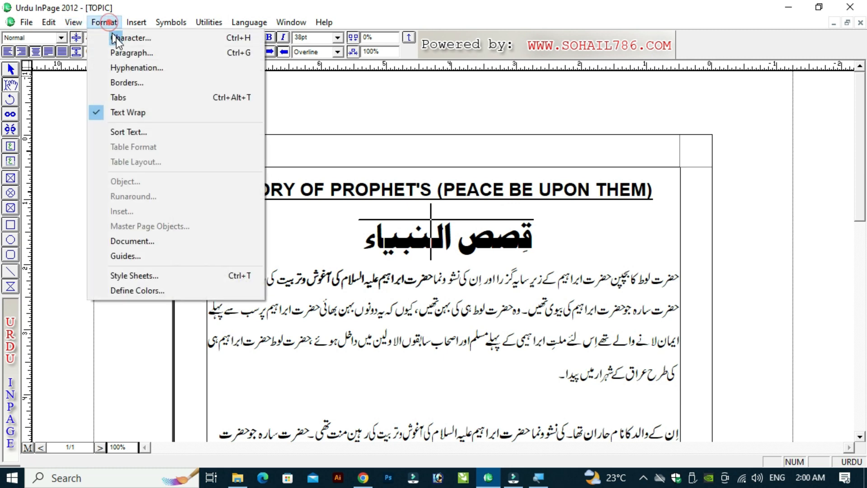
left_click(118, 37)
left_click(504, 190)
left_click(472, 218)
left_click_drag(485, 164, 492, 281)
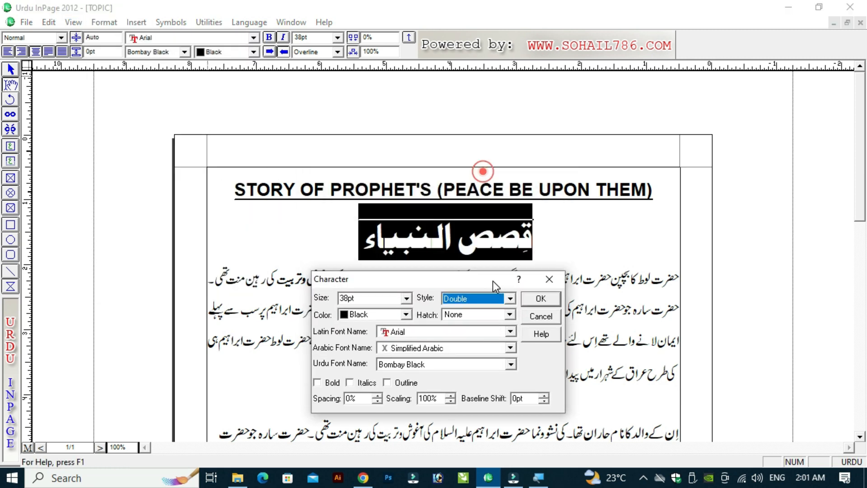
left_click(538, 300)
left_click(489, 239)
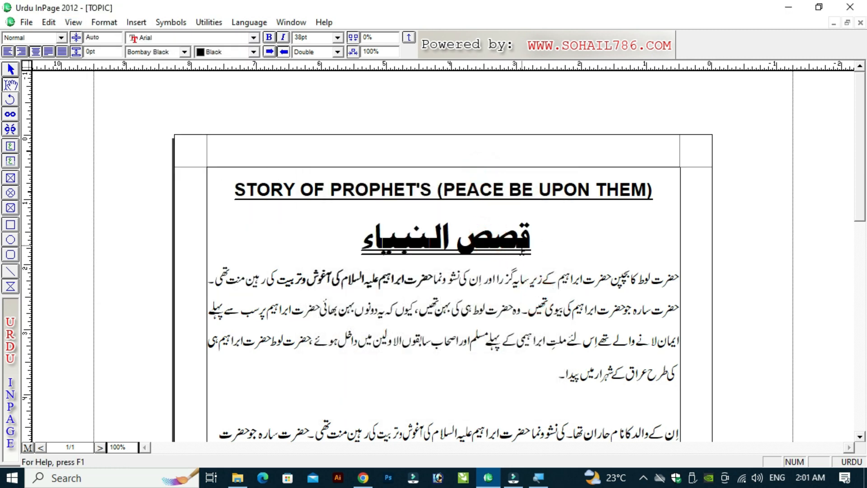
Select the whole Urdu heading and set its style to None in the Character settings.
left_click_drag(540, 246, 355, 253)
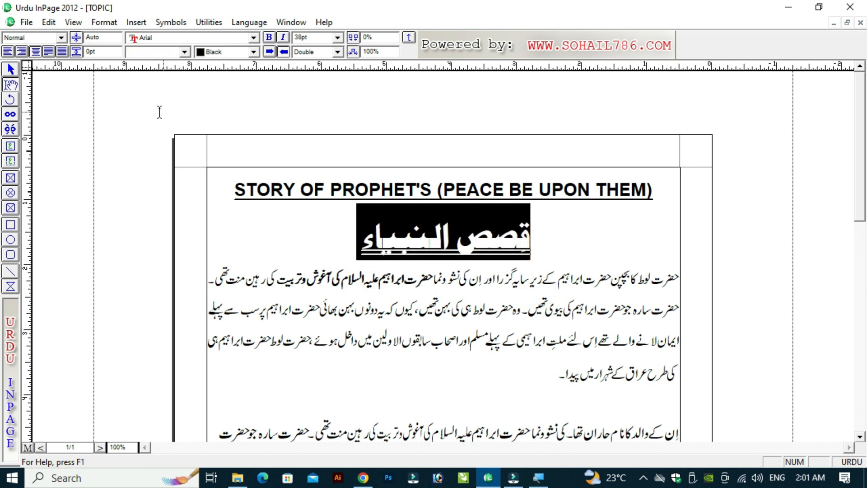
left_click(104, 21)
left_click(122, 39)
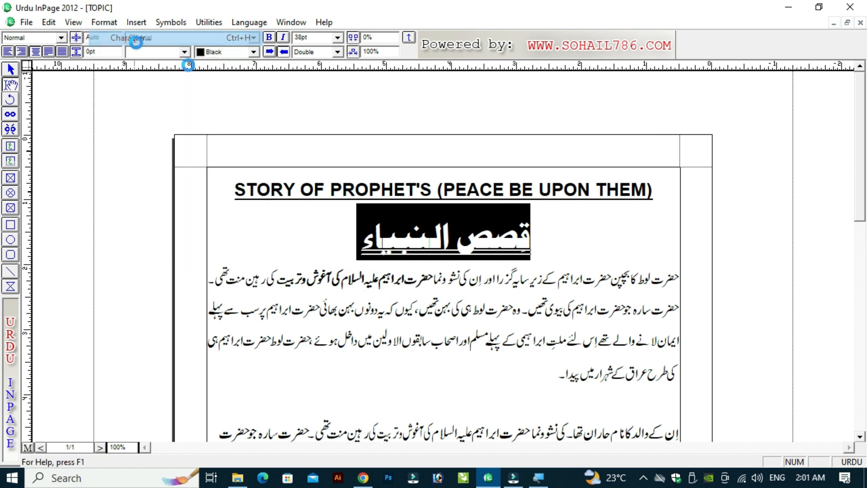
left_click(505, 190)
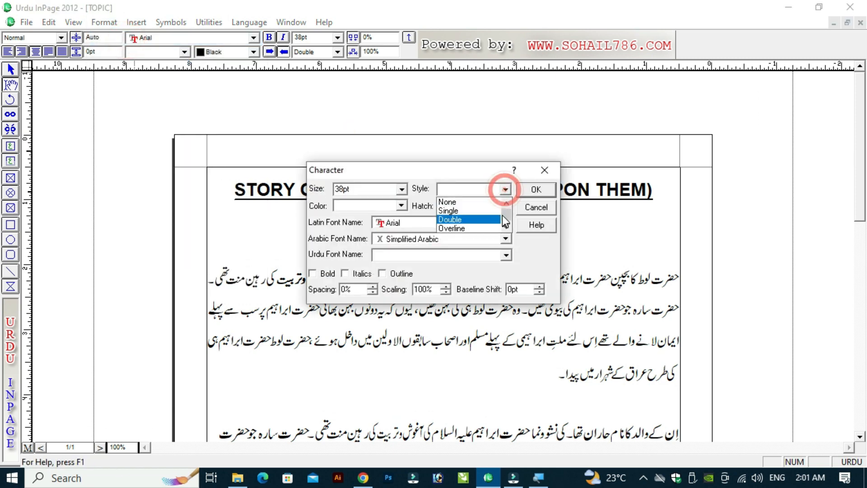
left_click(465, 202)
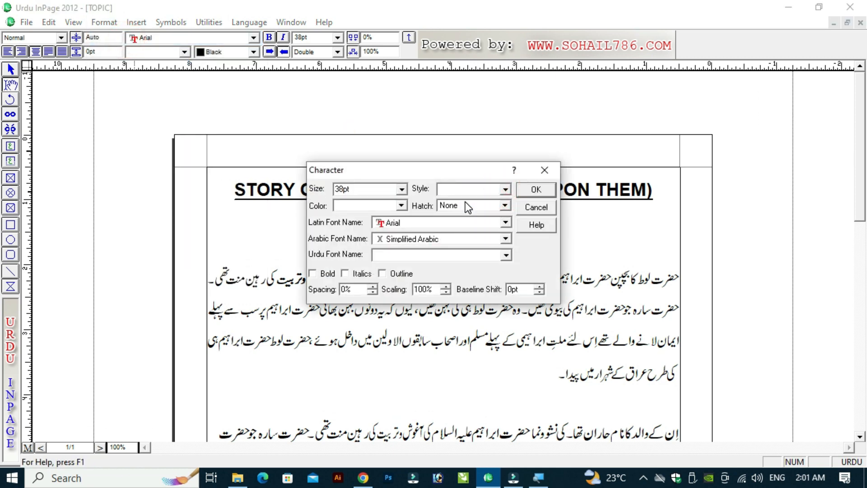
Browse the hatch patterns offered for the Urdu heading and move the Character dialog clear of the heading.
left_click(505, 206)
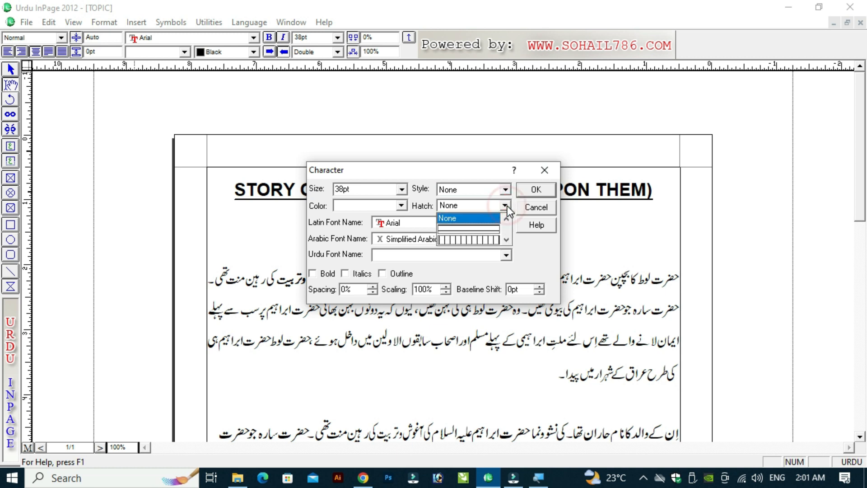
left_click(506, 239)
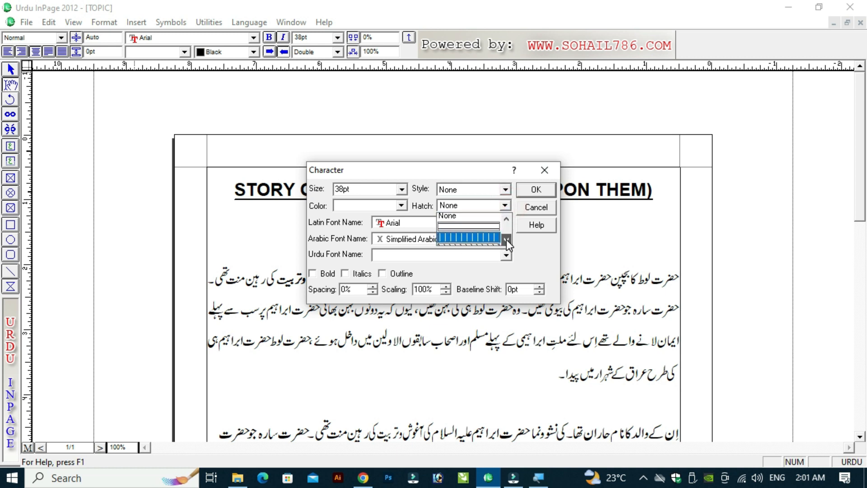
left_click(506, 239)
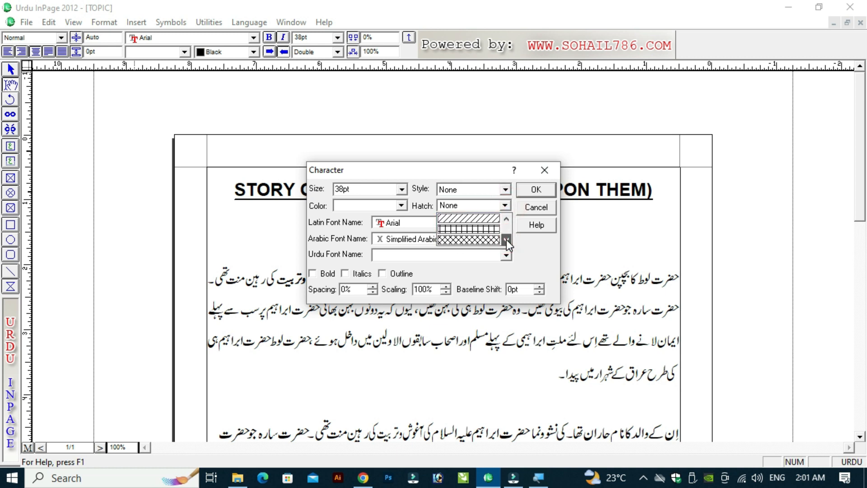
left_click(505, 218)
left_click(506, 218)
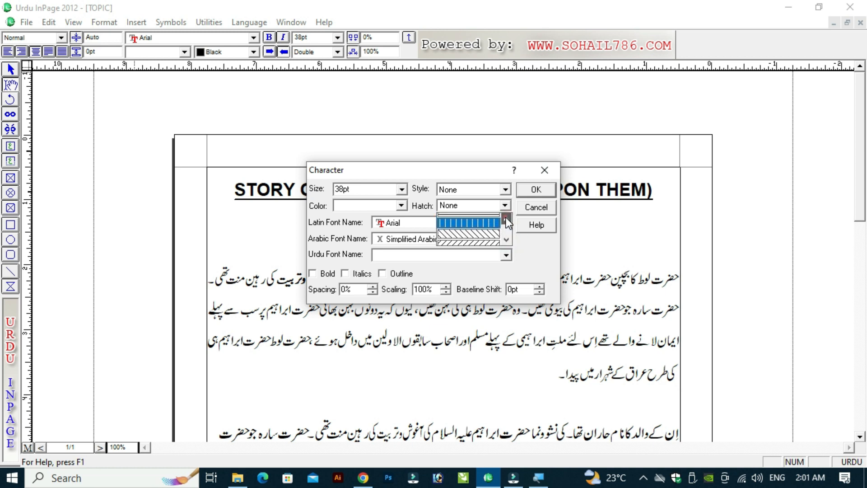
left_click(506, 218)
left_click(476, 167)
left_click_drag(473, 167, 503, 308)
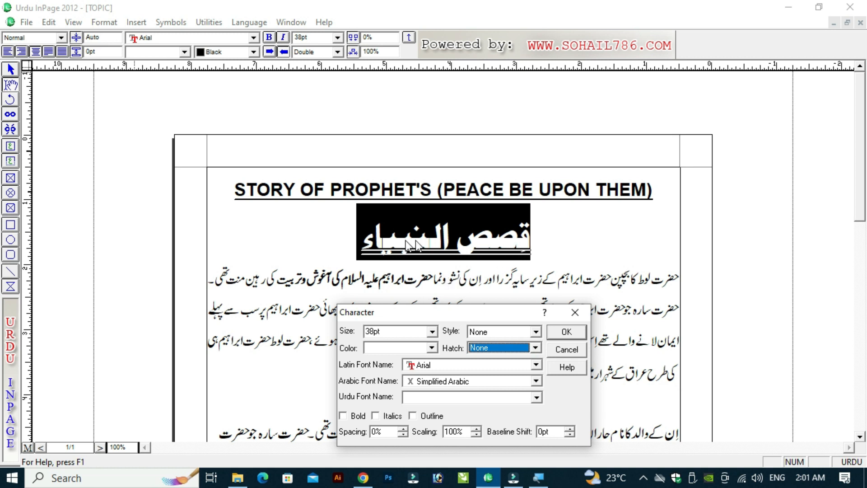
Apply the forward-slanting diagonal line hatch to the Urdu heading, confirm the Character settings and deselect the heading.
left_click(535, 349)
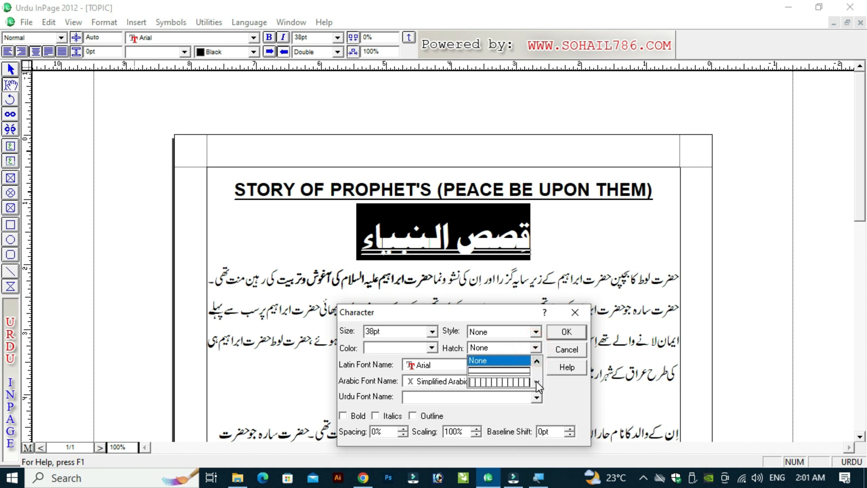
left_click(535, 381)
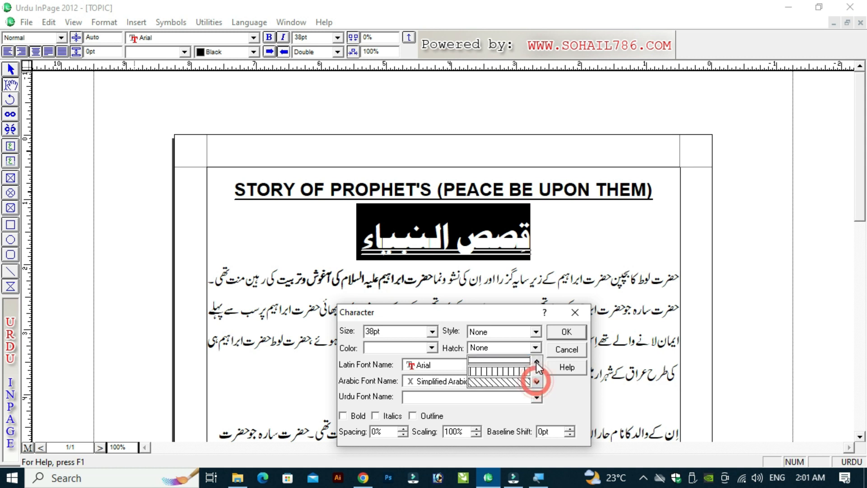
left_click(536, 359)
left_click(536, 382)
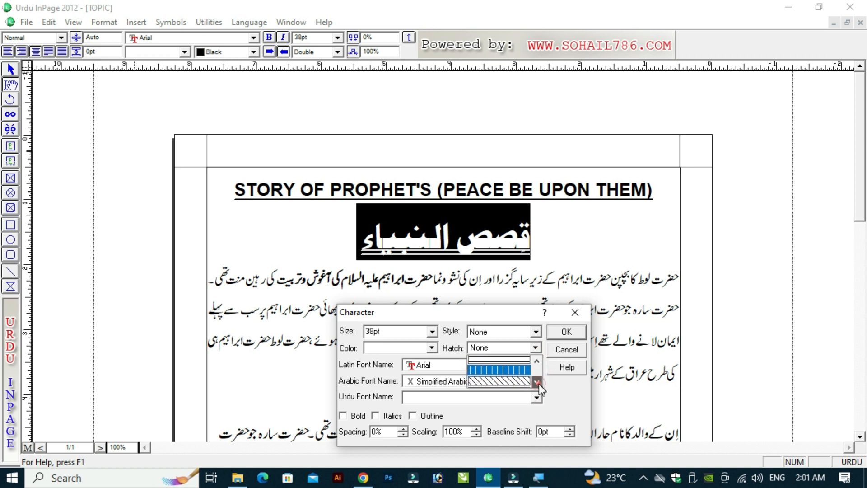
left_click(536, 382)
left_click(518, 384)
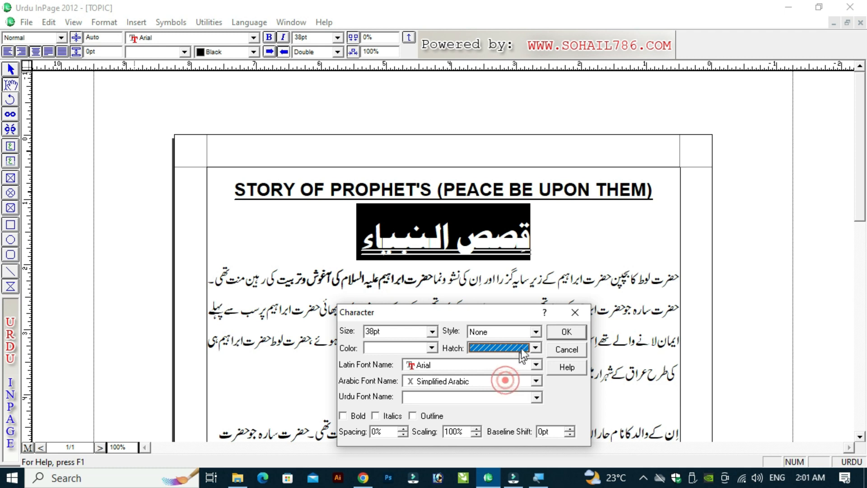
left_click(566, 332)
left_click(490, 303)
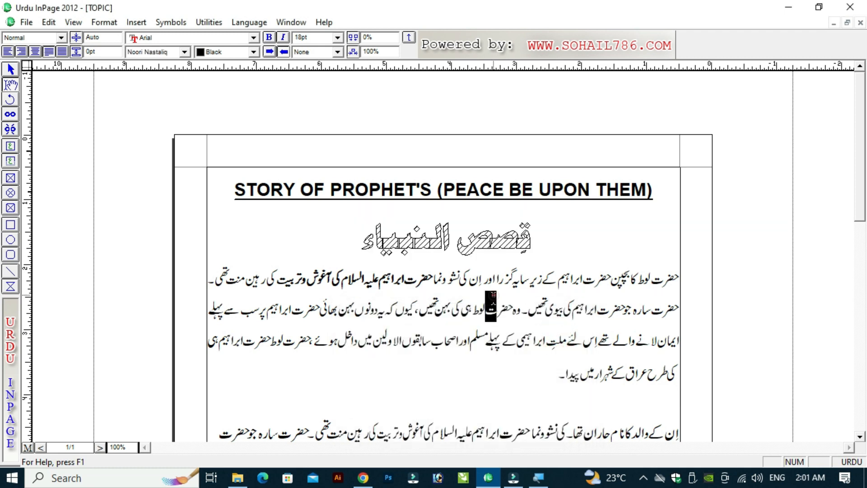
Enlarge the page view to 200% and select the whole Urdu heading.
key("ctrl+2")
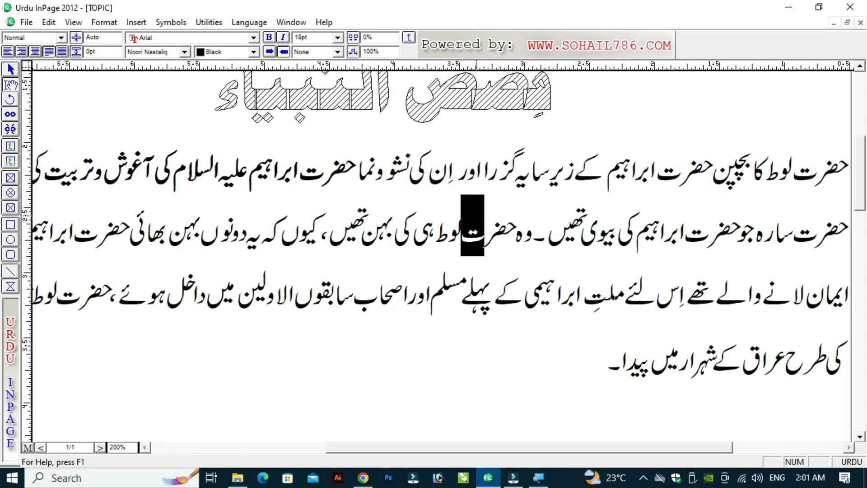
left_click(467, 113)
scroll(476, 134, "up", 3)
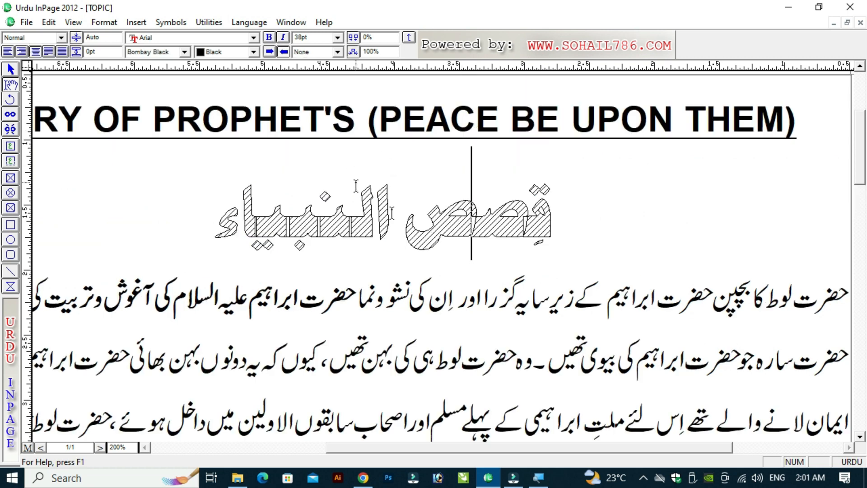
left_click_drag(553, 207, 214, 228)
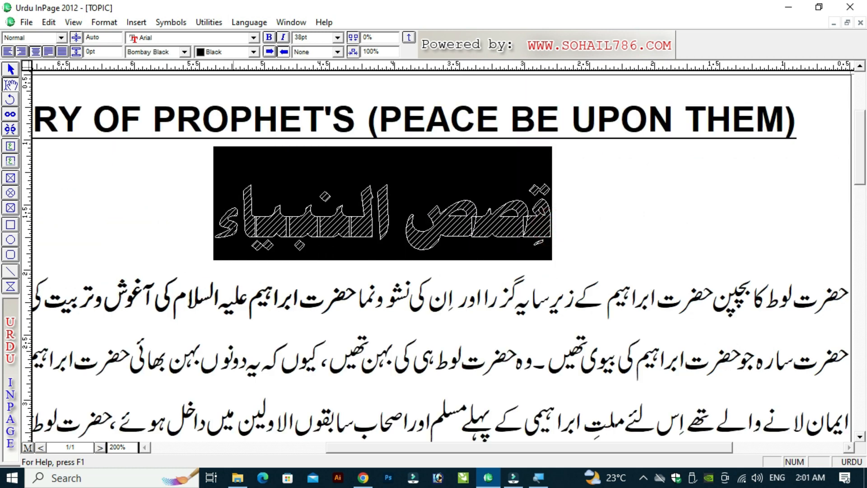
left_click(402, 226)
left_click(553, 226)
triple_click(553, 226)
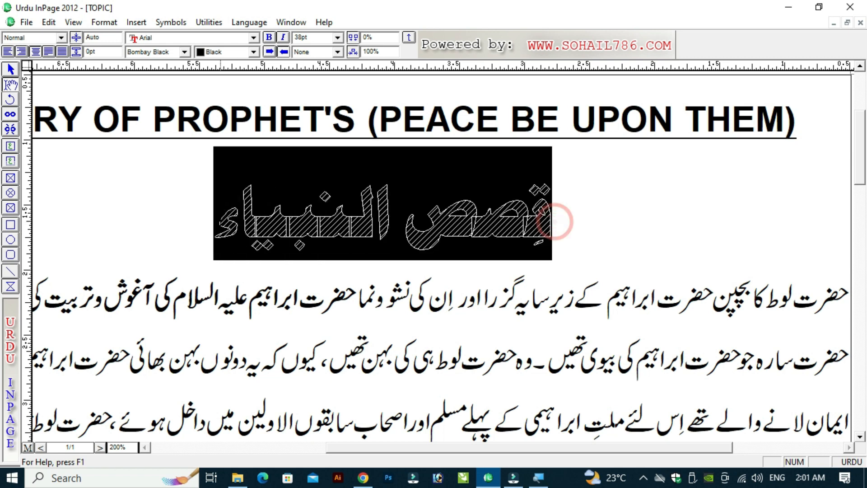
left_click(359, 225)
triple_click(581, 218)
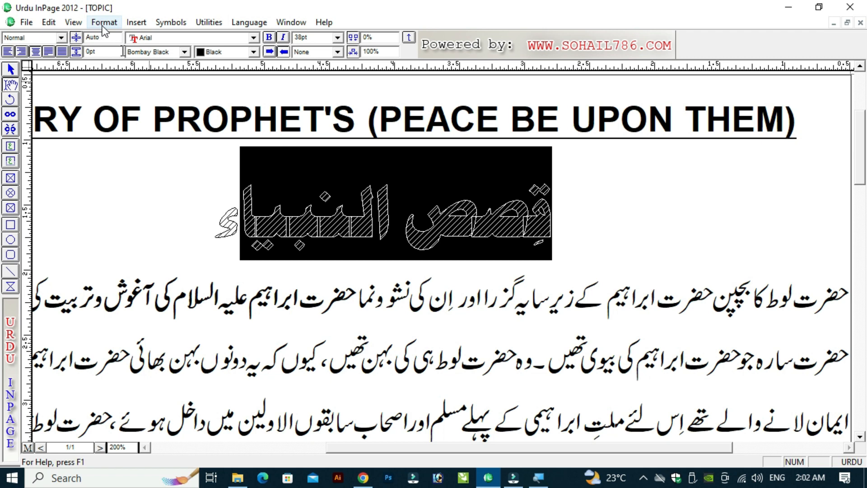
left_click_drag(221, 221, 553, 209)
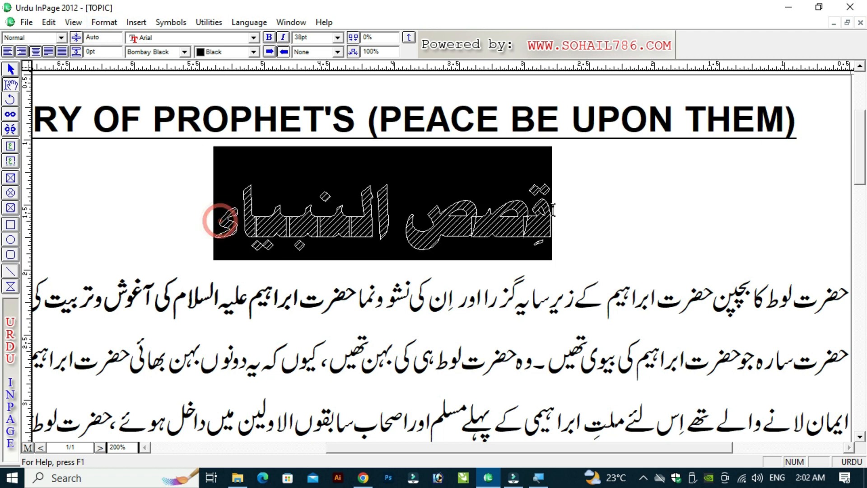
Apply the diagonal cross-hatch pattern to the Urdu heading through its Character settings and deselect the heading.
left_click(104, 23)
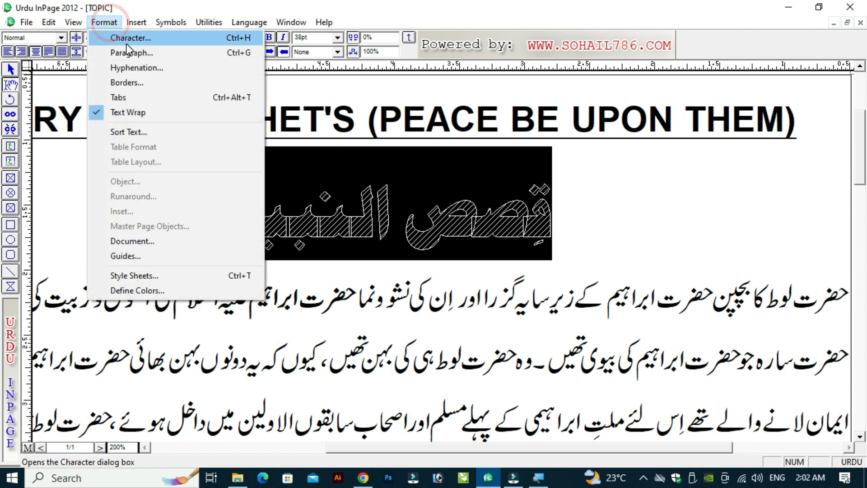
left_click(128, 39)
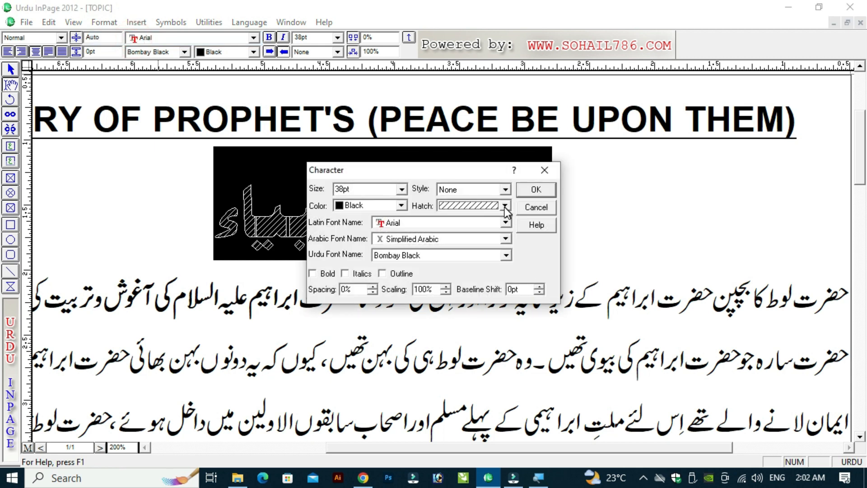
left_click(505, 207)
left_click(490, 246)
left_click(536, 189)
left_click(474, 252)
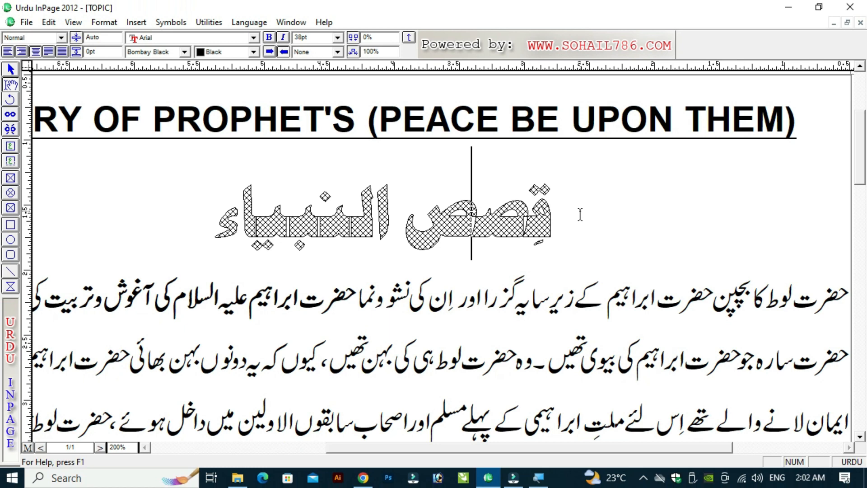
Select the whole Urdu heading and set its hatch to None in the Character settings, moving the dialog clear of it.
triple_click(580, 215)
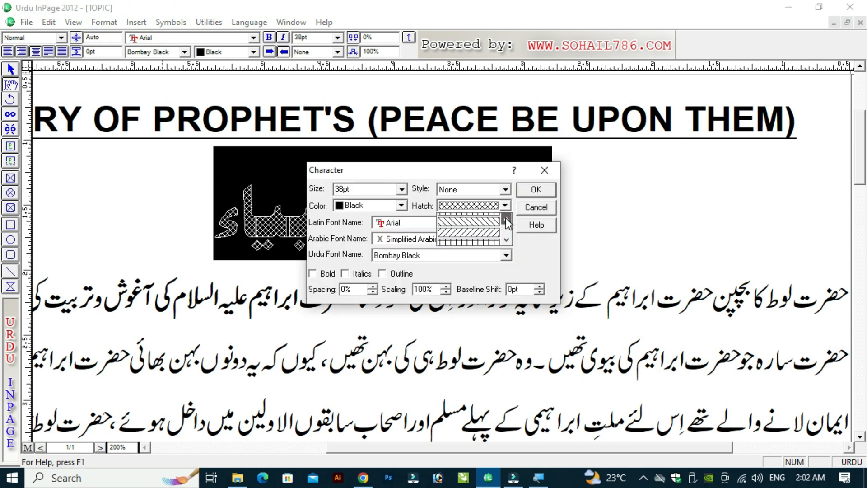
left_click(506, 217)
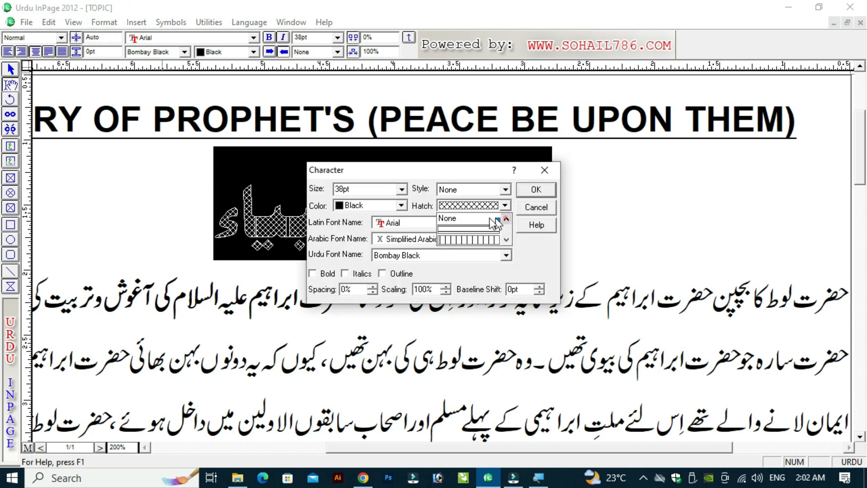
left_click(465, 218)
left_click_drag(454, 175, 396, 274)
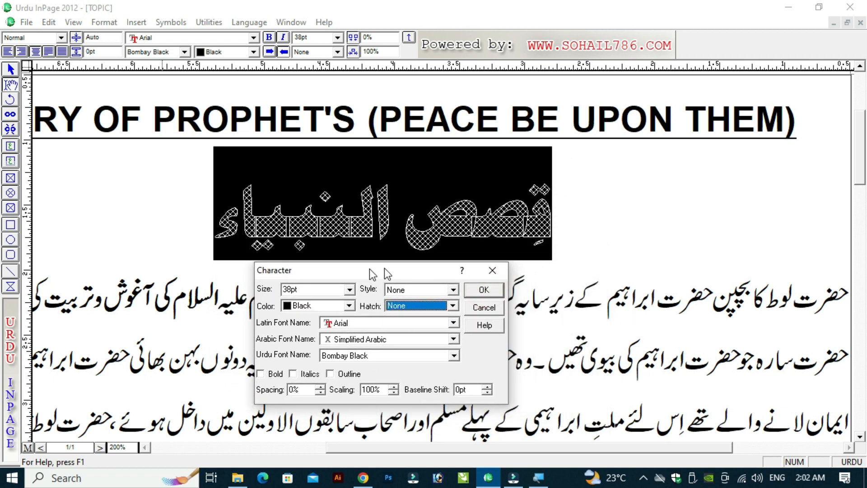
Examine the Latin fonts offered in the Urdu heading's Character settings.
left_click(367, 323)
left_click(367, 324)
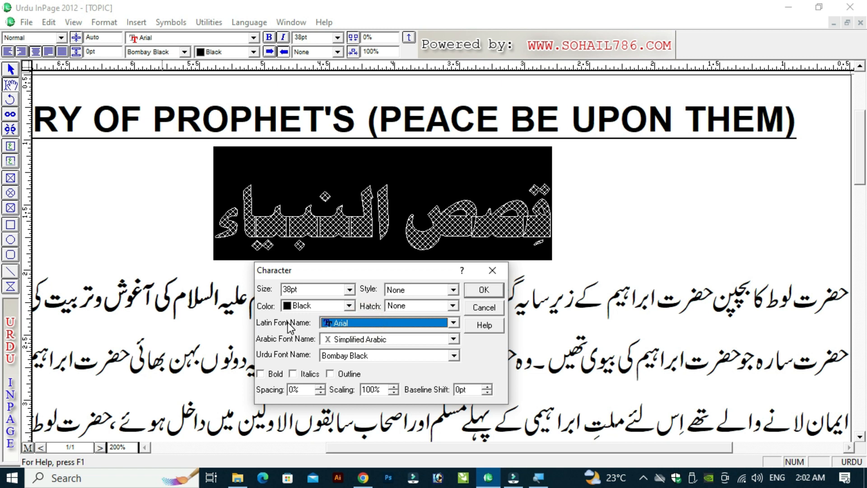
left_click(364, 323)
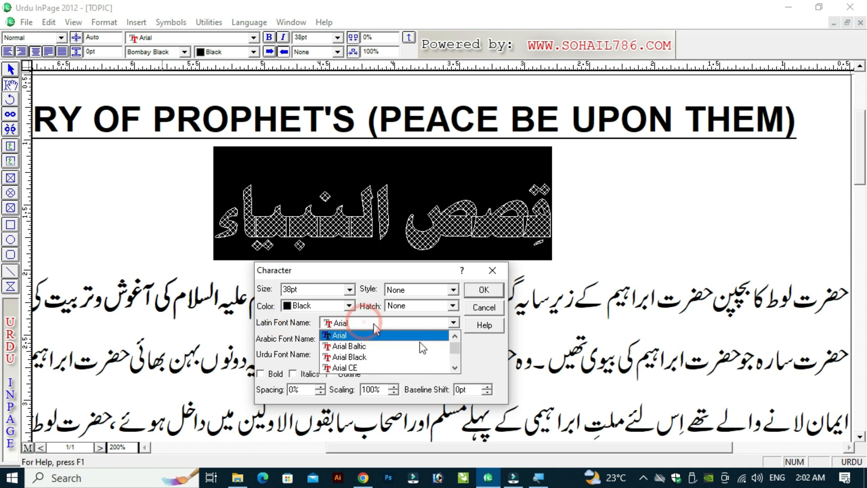
left_click(455, 366)
left_click(455, 366)
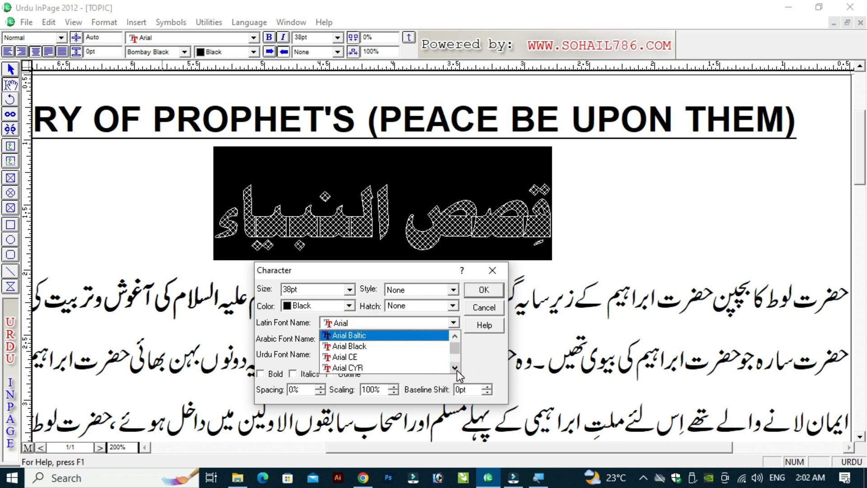
left_click(455, 365)
left_click(455, 365)
left_click(455, 337)
left_click(455, 337)
left_click(455, 336)
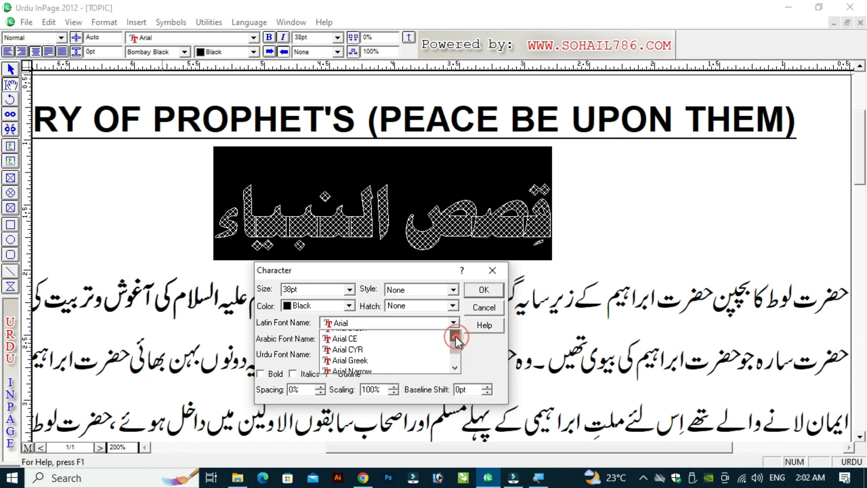
left_click(455, 337)
left_click(437, 324)
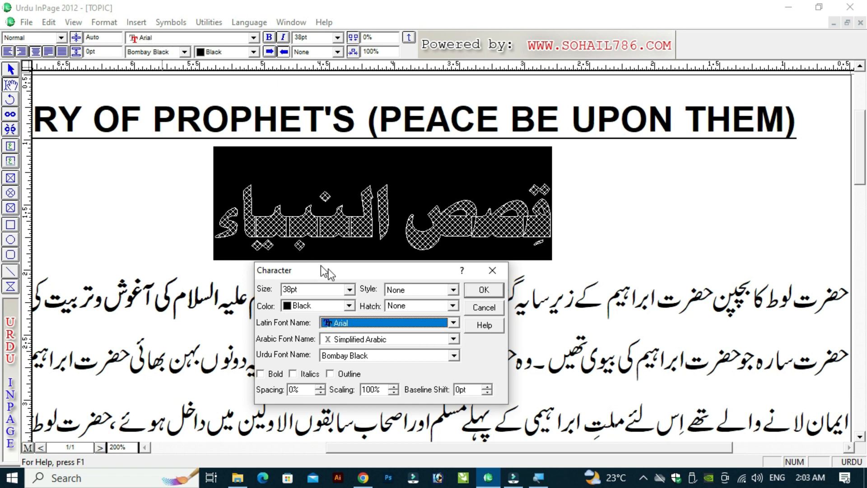
Set the Urdu heading's Latin font to Arial Black and confirm the Character settings.
left_click(454, 322)
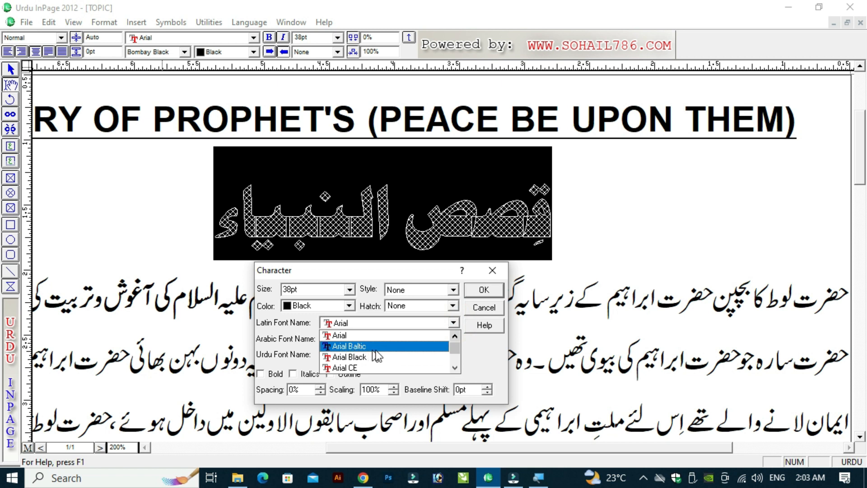
left_click(368, 358)
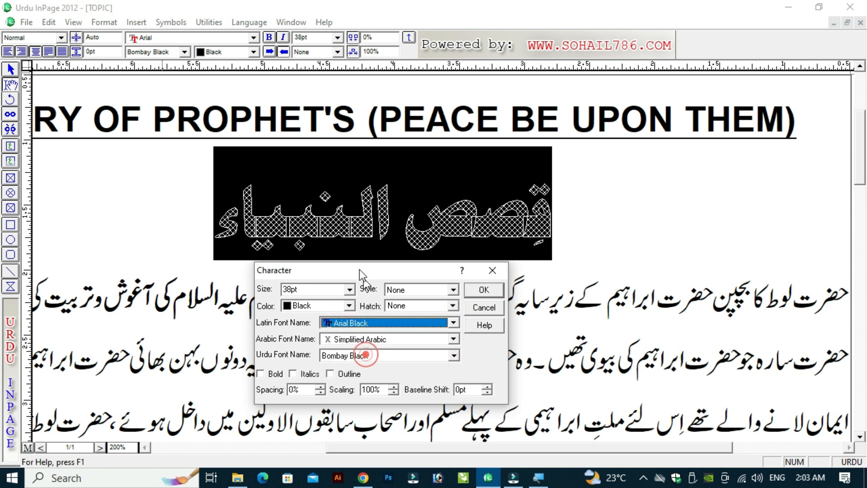
left_click(483, 290)
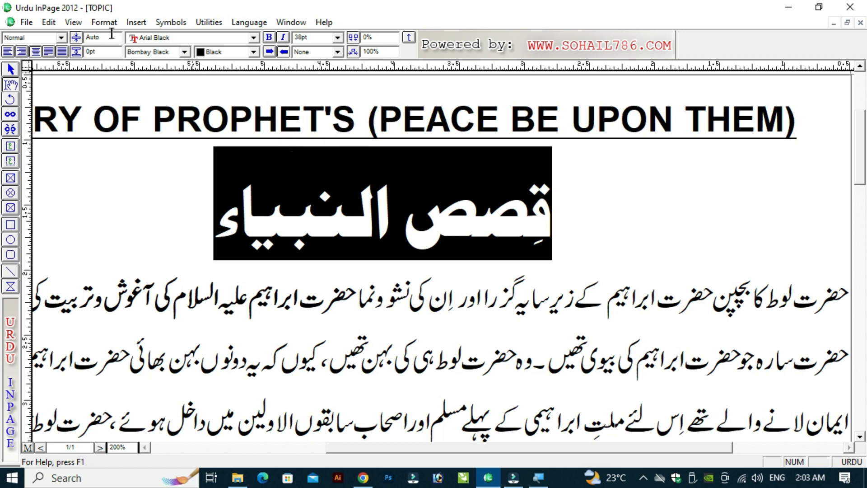
Reopen the heading's Character settings and examine the available Latin, Arabic and Urdu fonts.
left_click(100, 22)
left_click(144, 38)
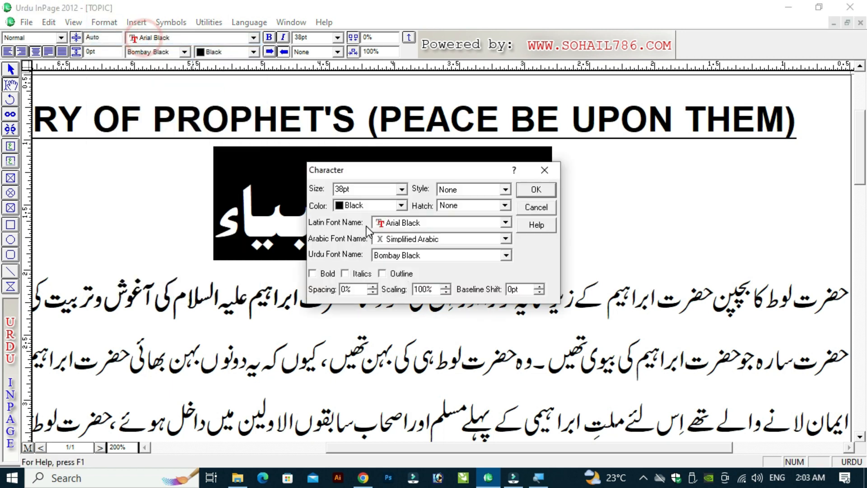
left_click(431, 221)
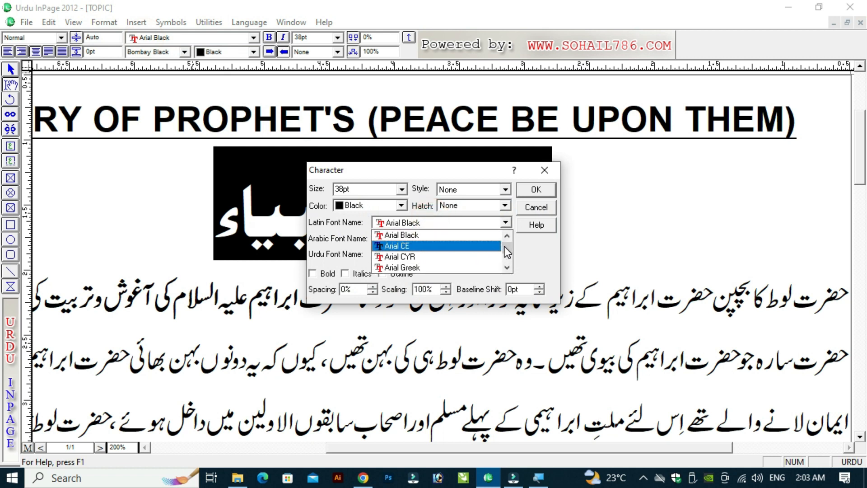
mouse_move(505, 247)
left_mouse_down()
mouse_move(508, 234)
mouse_move(507, 254)
left_mouse_up()
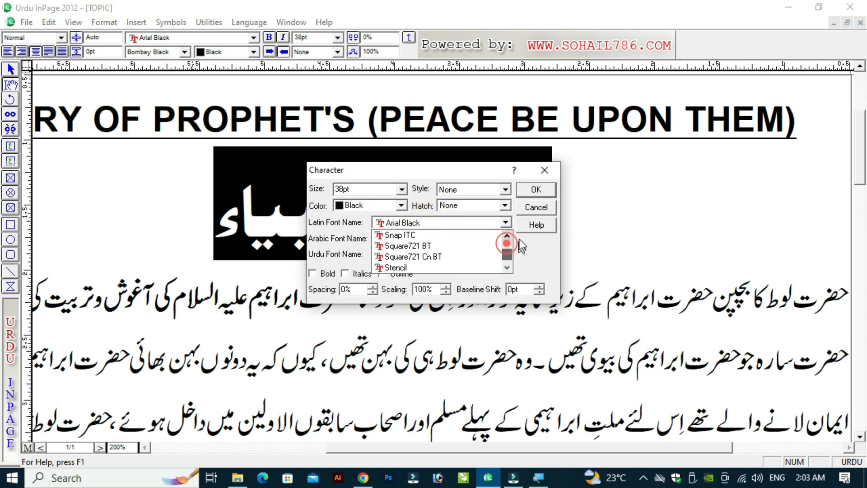
left_click(466, 171)
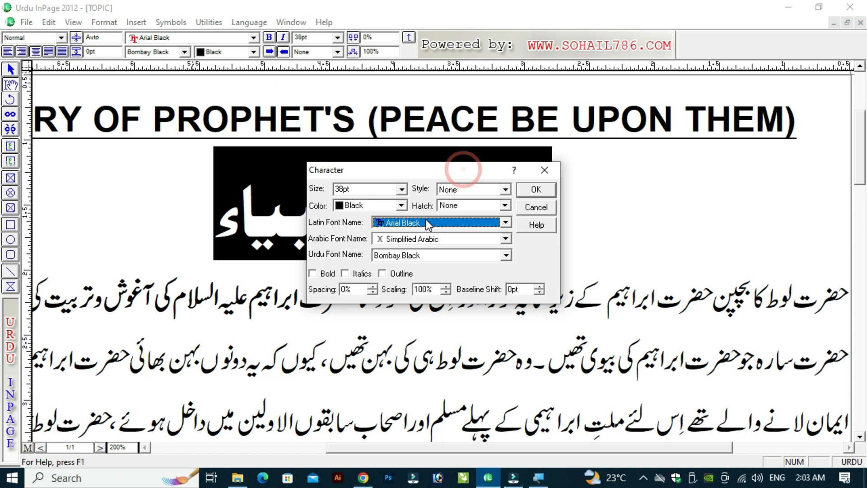
left_click(506, 239)
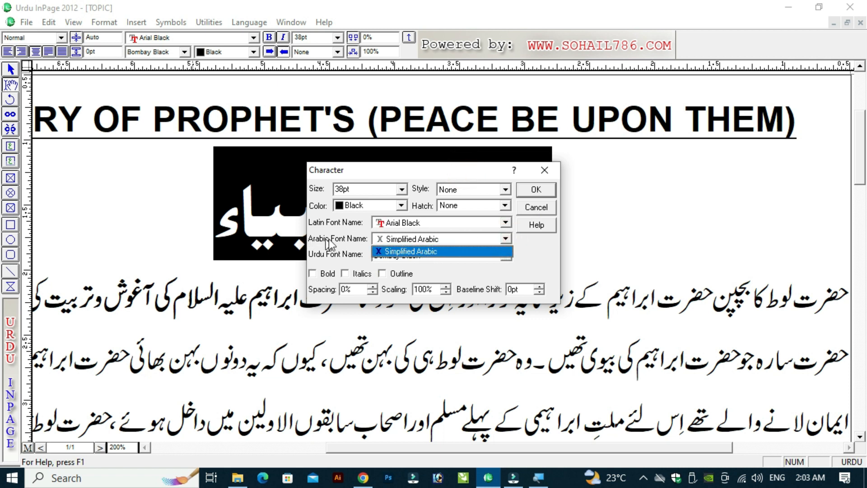
left_click(357, 239)
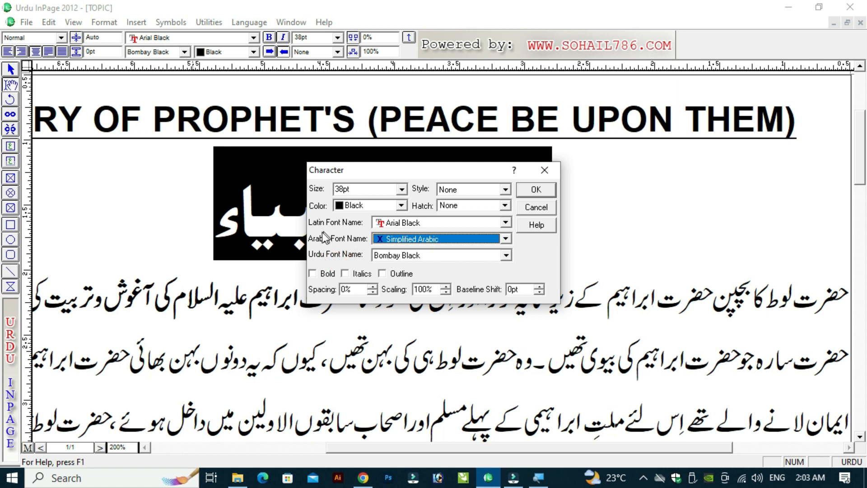
left_click_drag(413, 174, 444, 310)
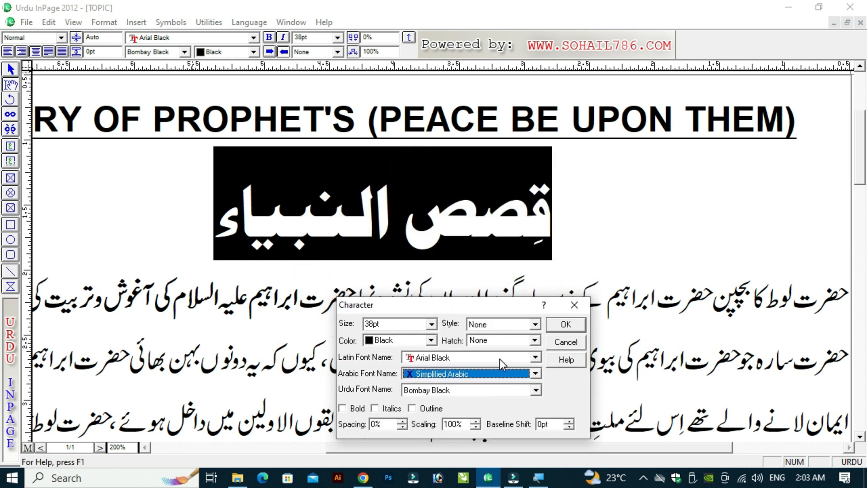
left_click(537, 390)
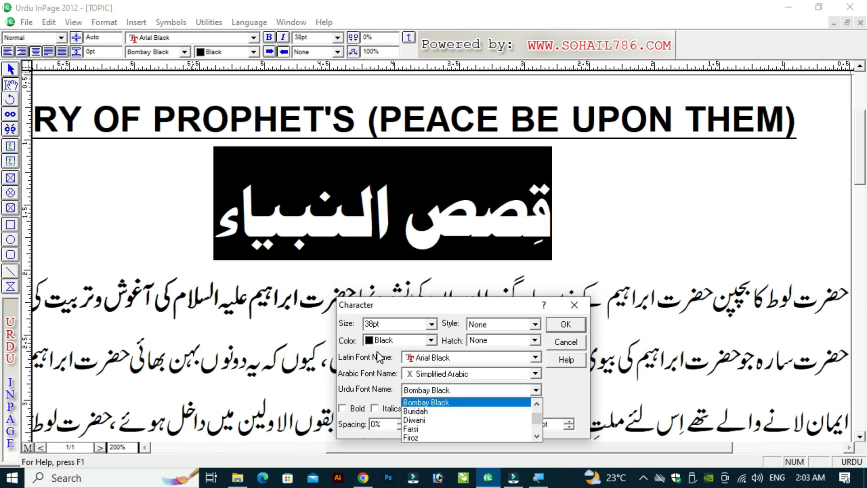
left_click(357, 357)
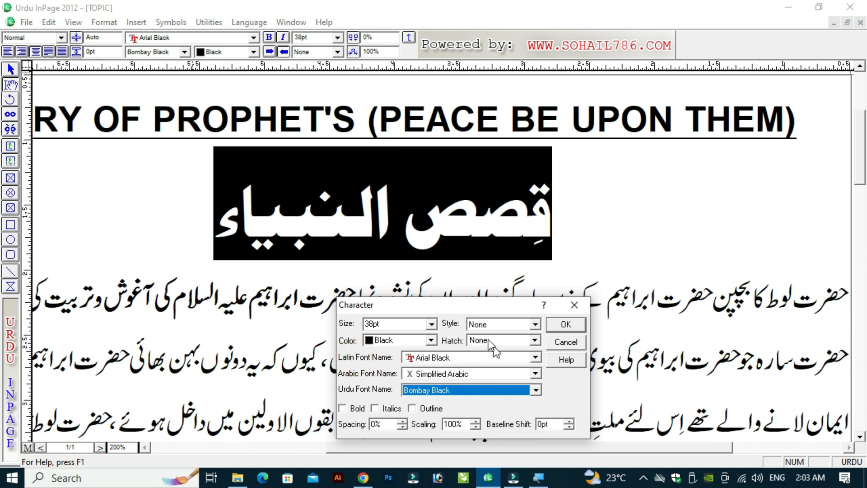
left_click_drag(485, 307, 535, 218)
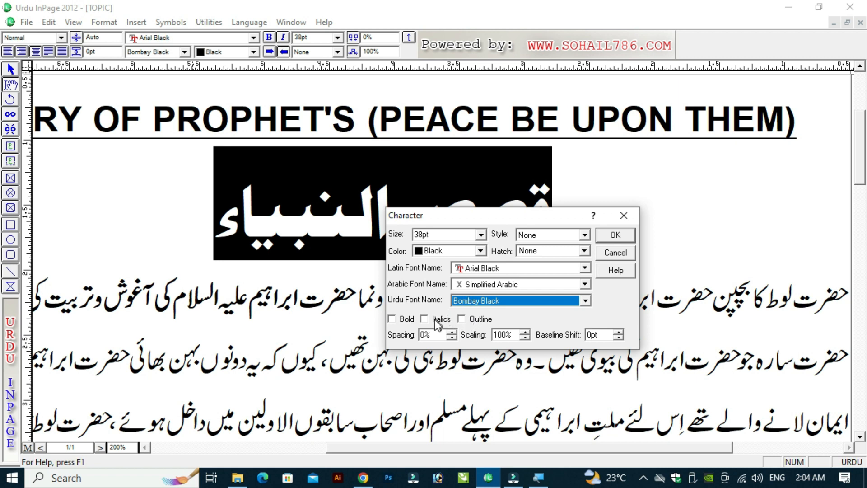
Try the Bold and Italics options, leave both off, turn on Outline for the Urdu heading and confirm the Character settings.
left_click(394, 318)
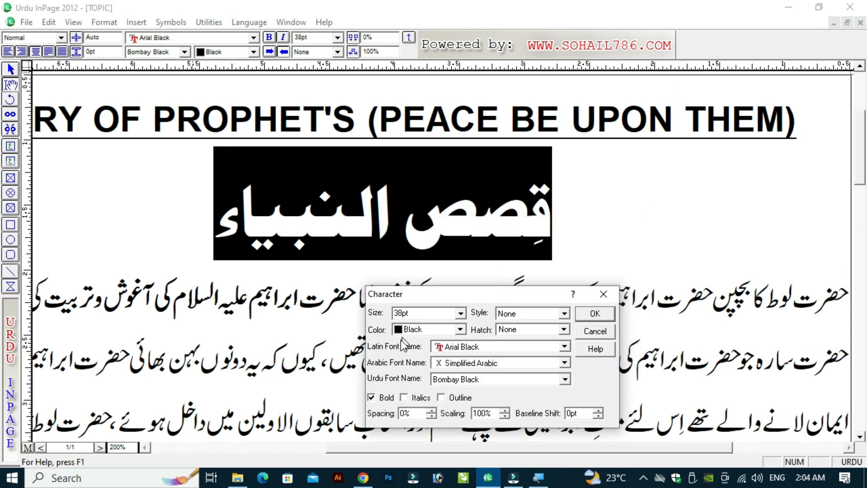
left_click(385, 399)
left_click(404, 397)
left_click(441, 398)
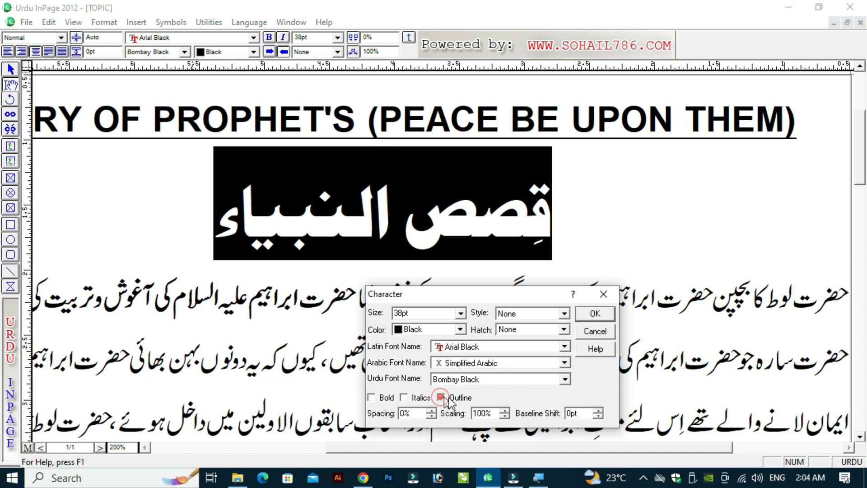
left_click(595, 314)
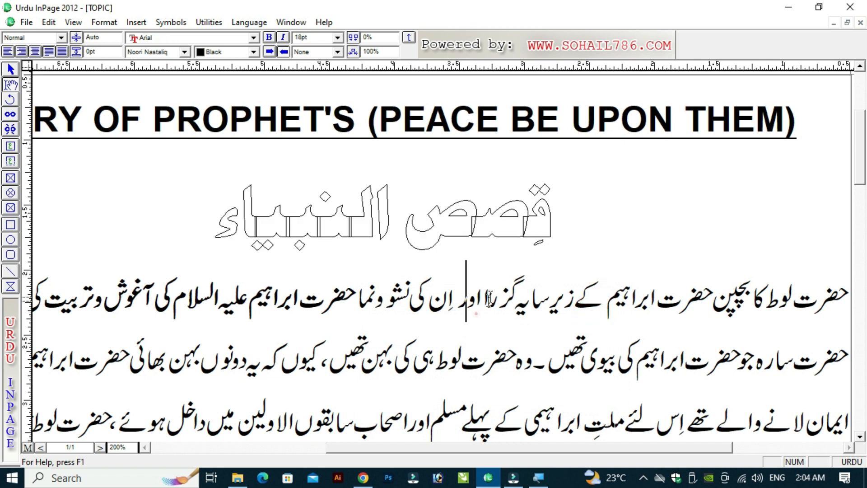
Change the color of the whole outlined Urdu heading to Red.
left_click(560, 216)
double_click(561, 216)
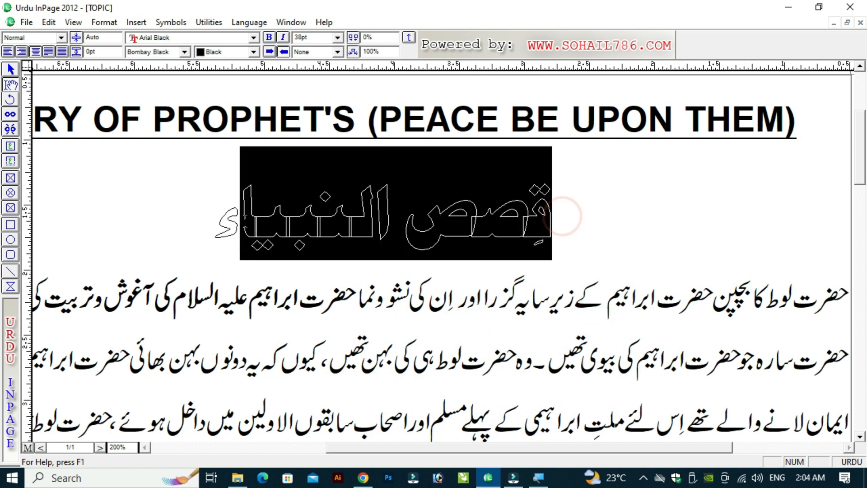
key("shift+End")
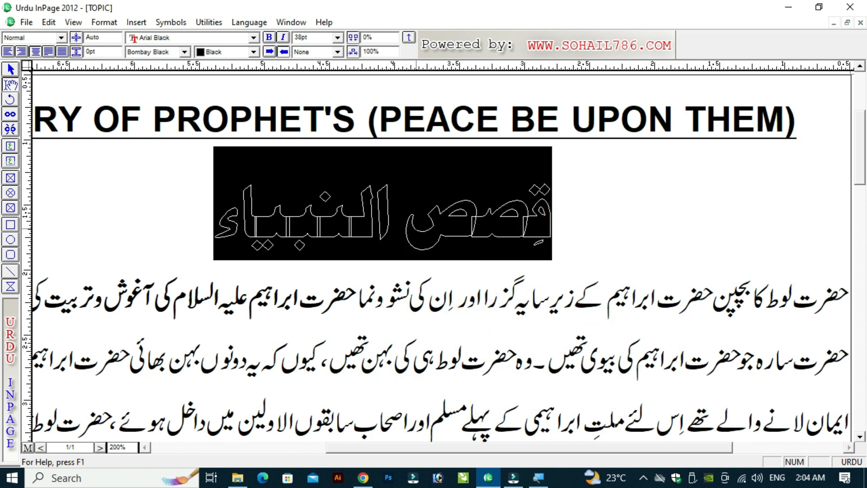
left_click(254, 52)
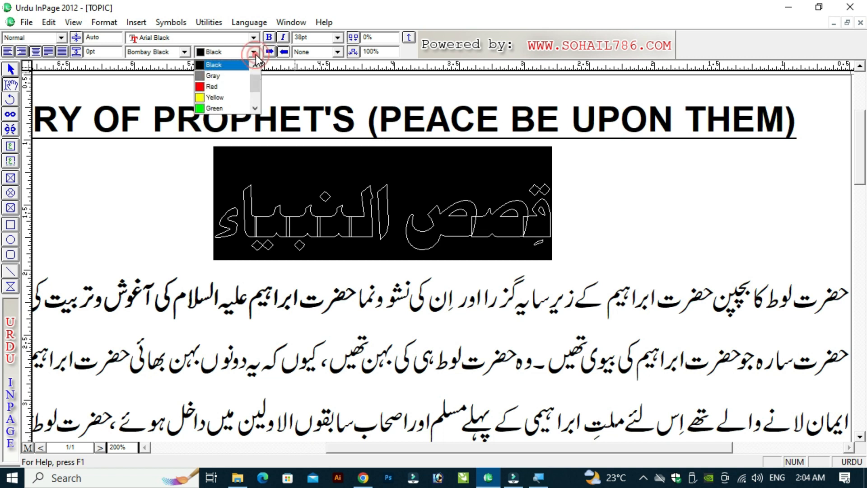
left_click(225, 87)
left_click(467, 271)
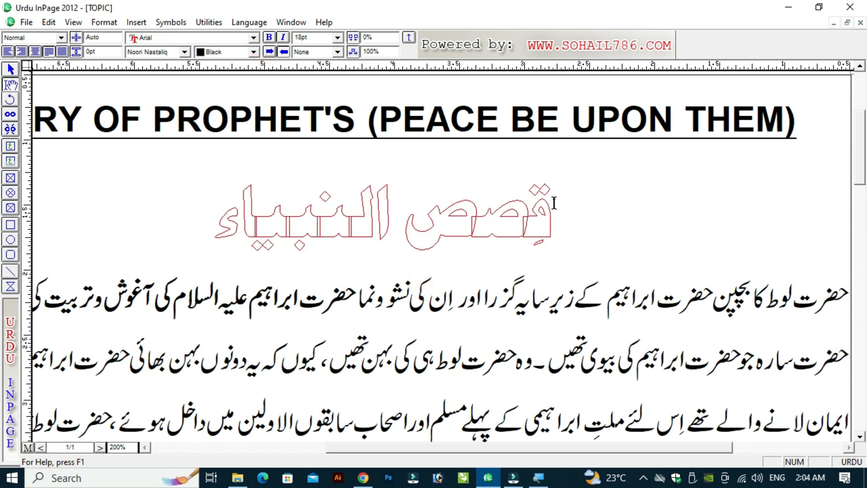
Examine the outlined Urdu heading's color choices and Character settings, including the spacing option, and close them without changing anything.
left_click_drag(556, 205, 215, 213)
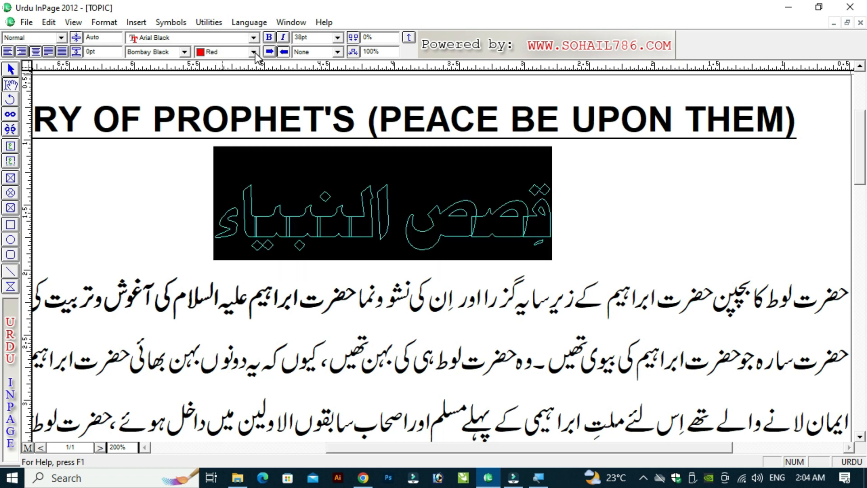
left_click(254, 53)
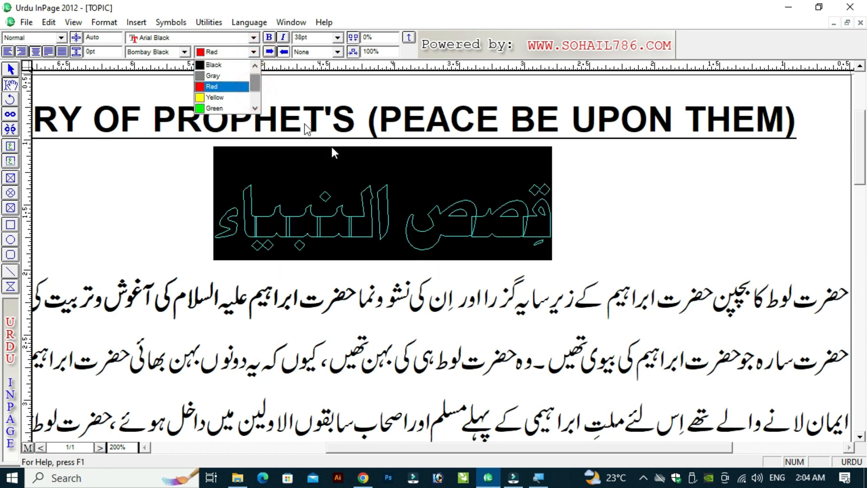
key("Escape")
key("ctrl+t")
left_click(382, 273)
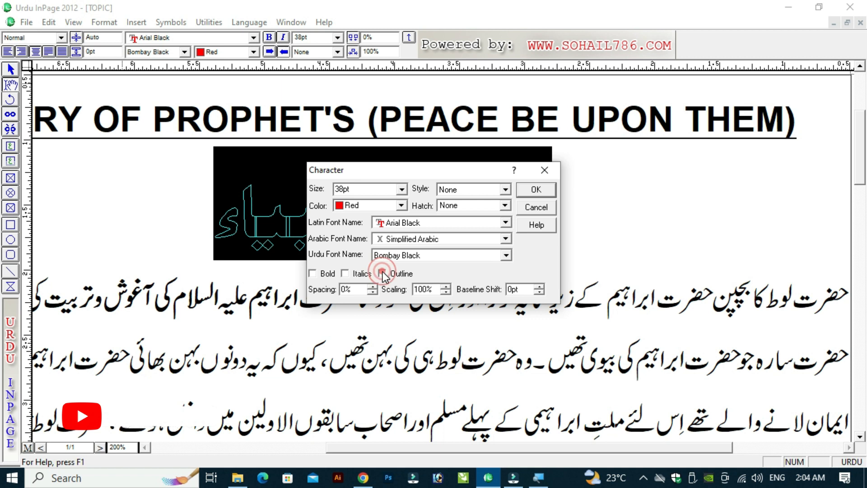
left_click_drag(432, 169, 466, 271)
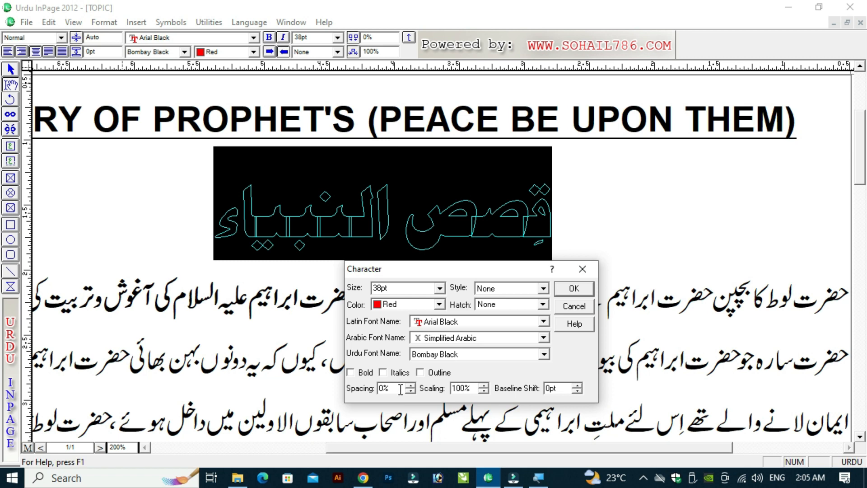
left_click(576, 306)
left_click(570, 372)
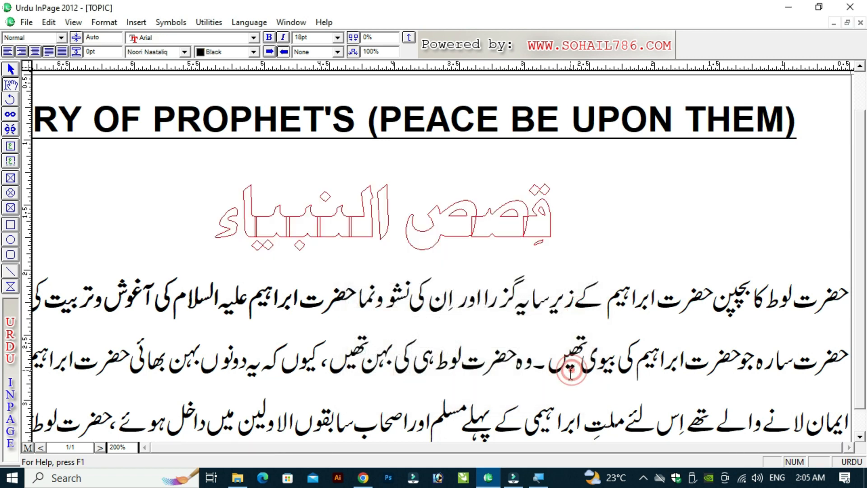
Set the character spacing of the whole first Urdu paragraph to -1% in its Character settings.
key("ctrl+0")
key("ctrl+1")
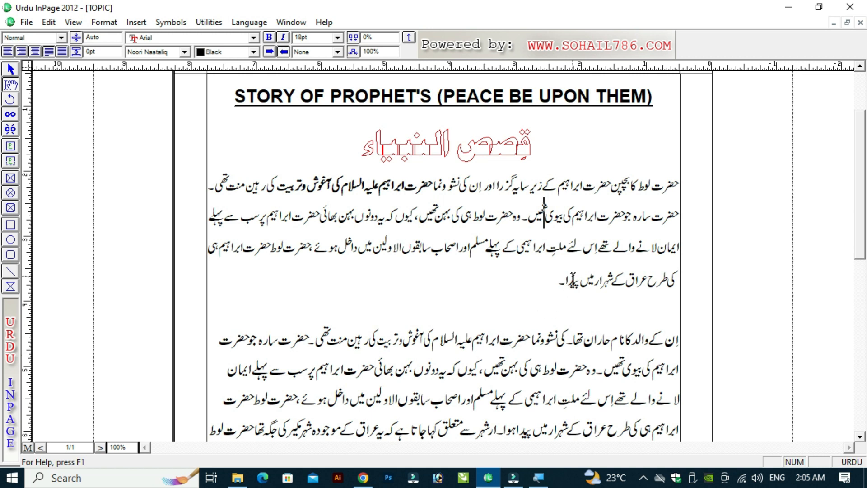
triple_click(674, 281)
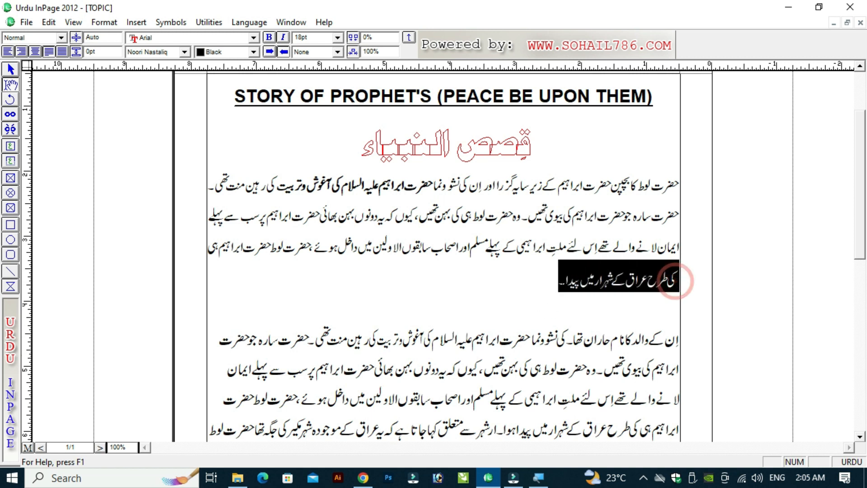
left_click(565, 280)
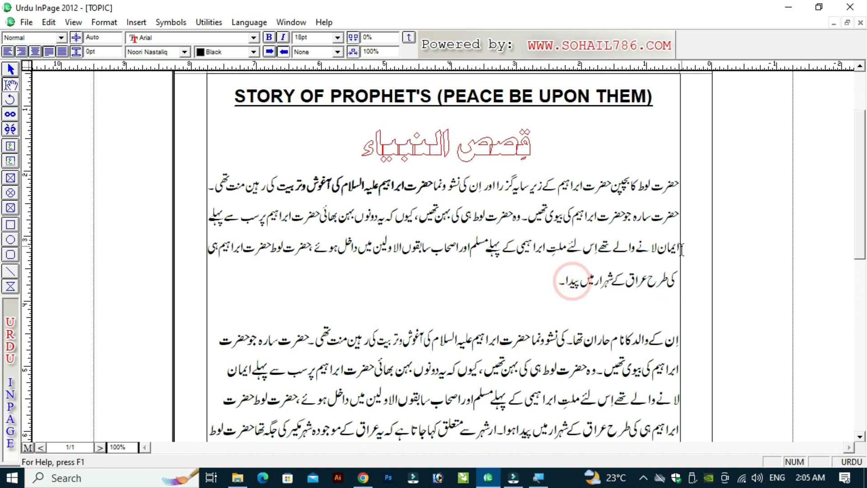
left_click(100, 22)
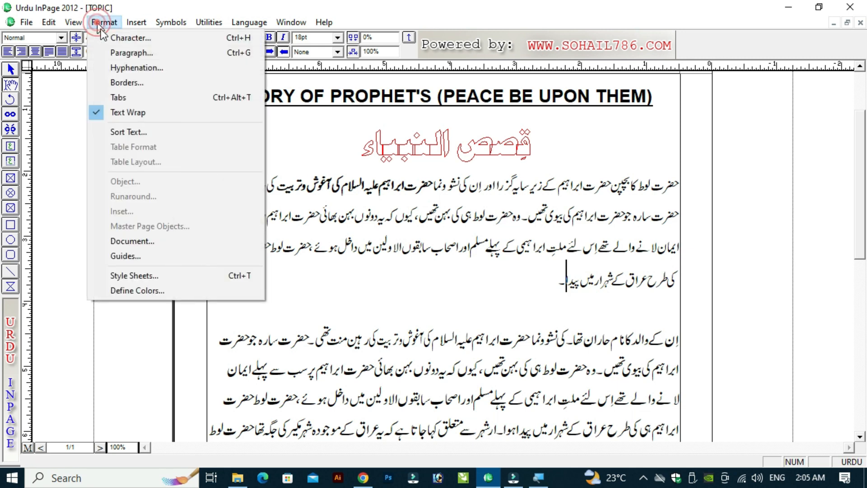
left_click(461, 298)
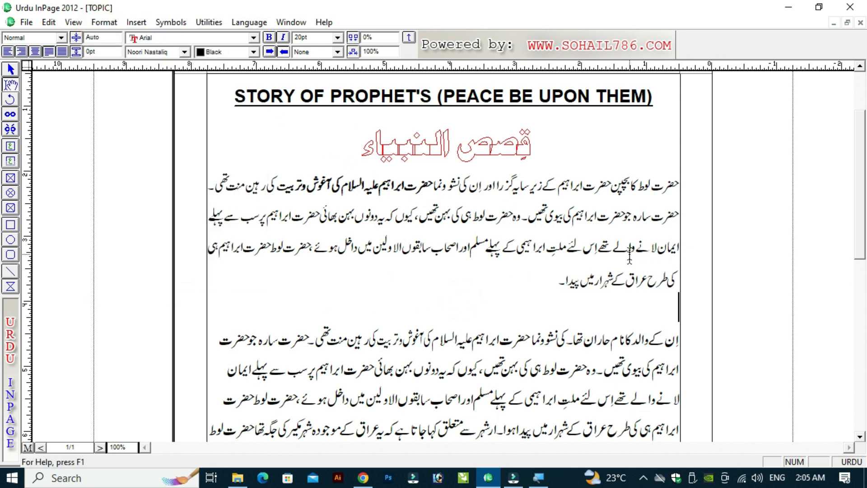
left_click(679, 185, "shift")
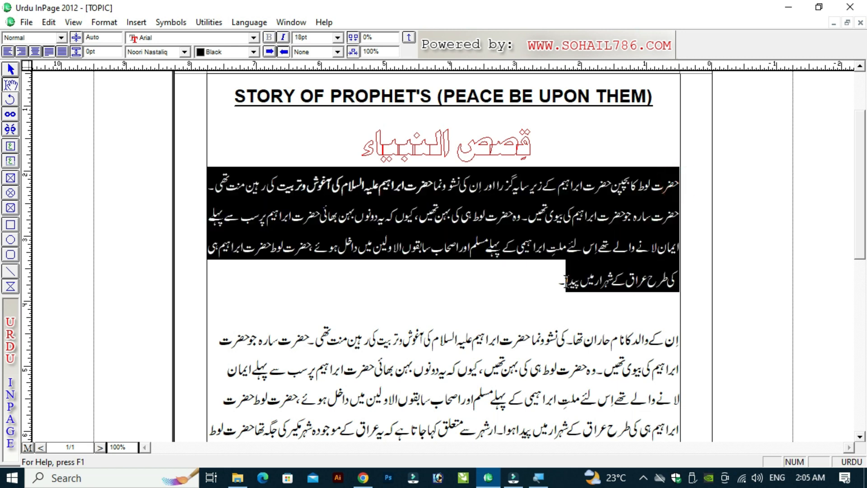
left_click(102, 22)
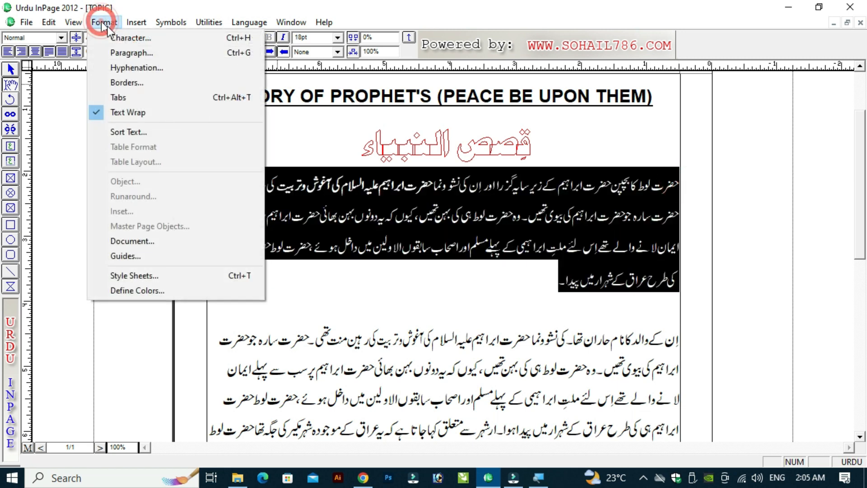
left_click(133, 37)
left_click(312, 273)
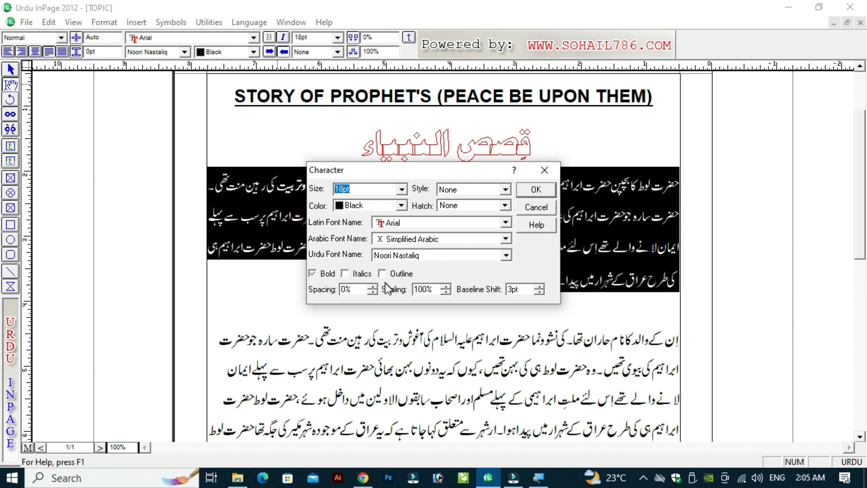
double_click(347, 289)
type("-1")
left_click_drag(445, 177, 467, 293)
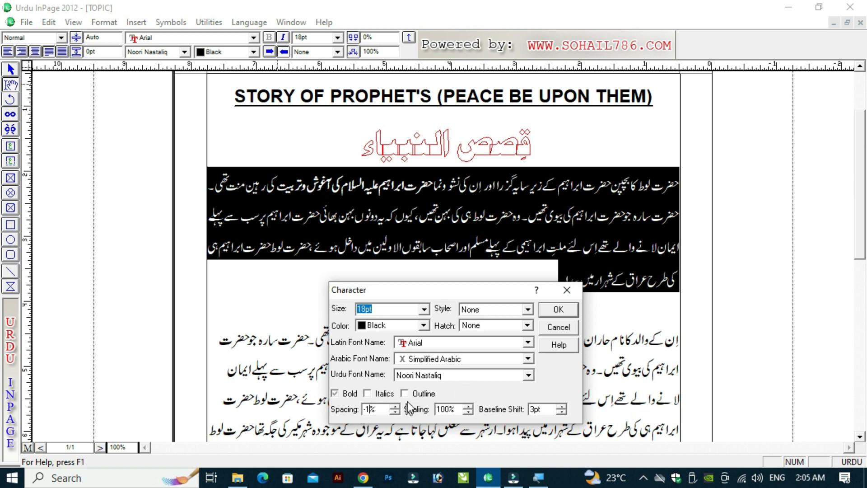
left_click(555, 309)
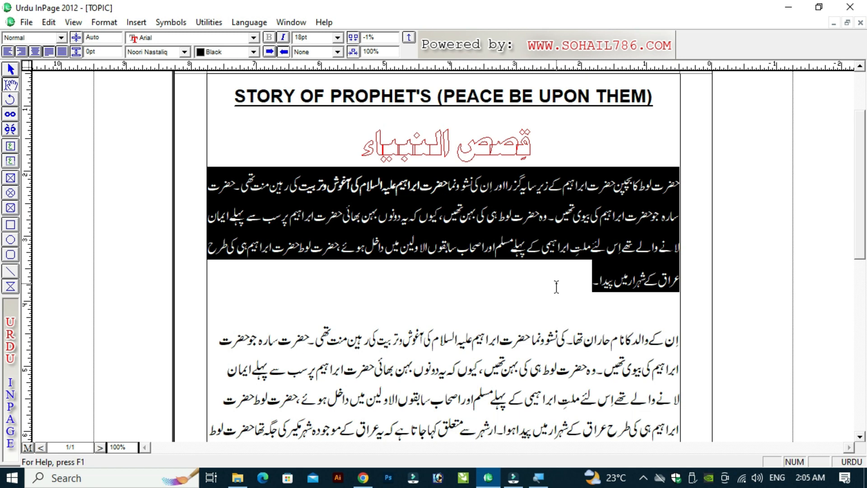
Tighten the first Urdu paragraph's character spacing in 1% increments to -5%, and loosen it back to -1%.
key("ctrl+shift+bracketleft")
key("ctrl+shift+bracketleft")
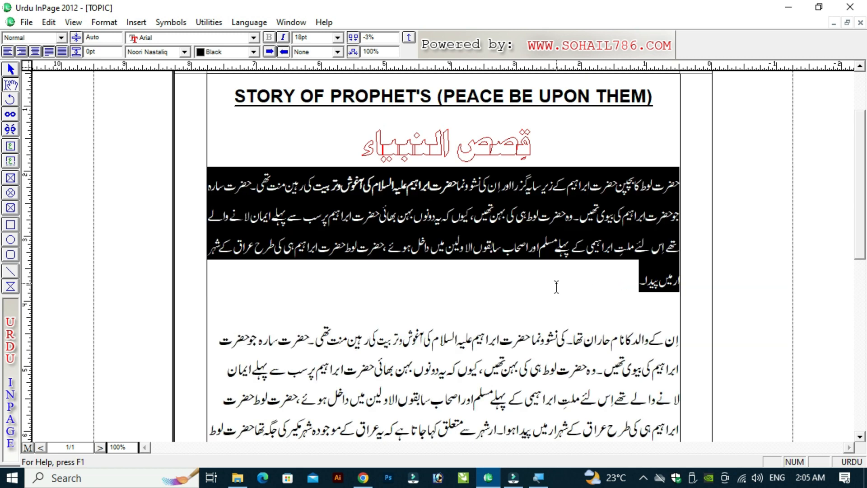
key("ctrl+shift+bracketleft")
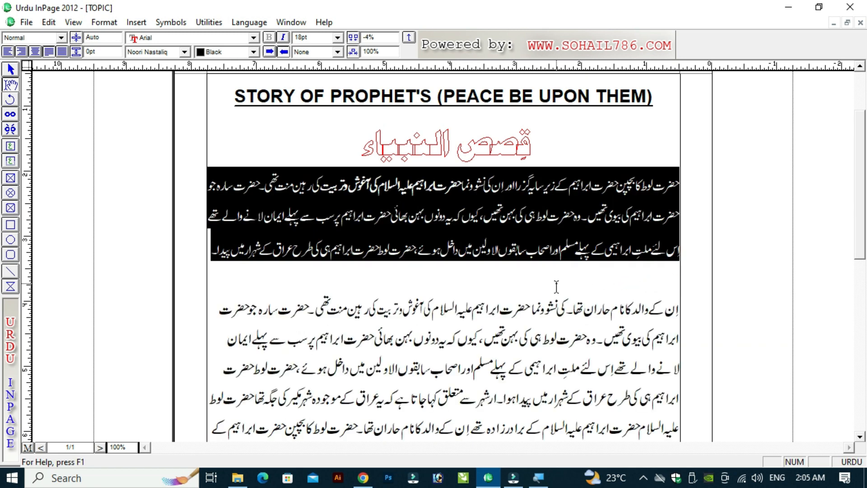
key("ctrl+shift+bracketleft")
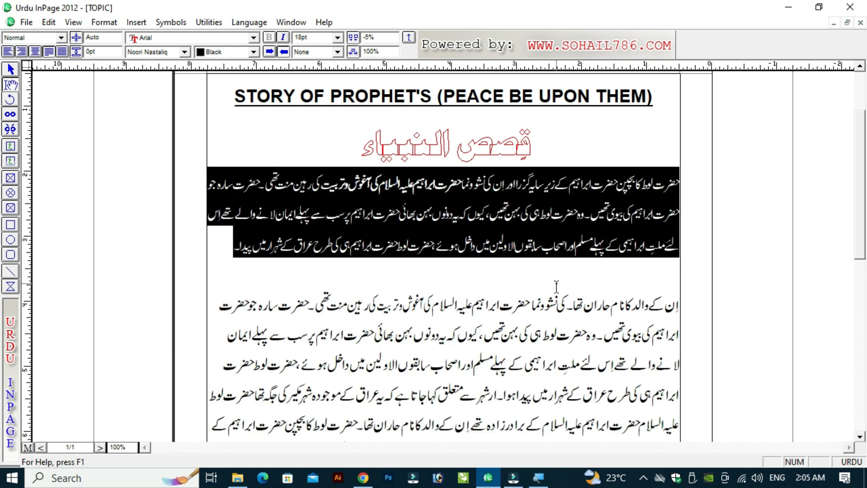
key("ctrl+shift+bracketright")
key("ctrl+shift+bracketright")
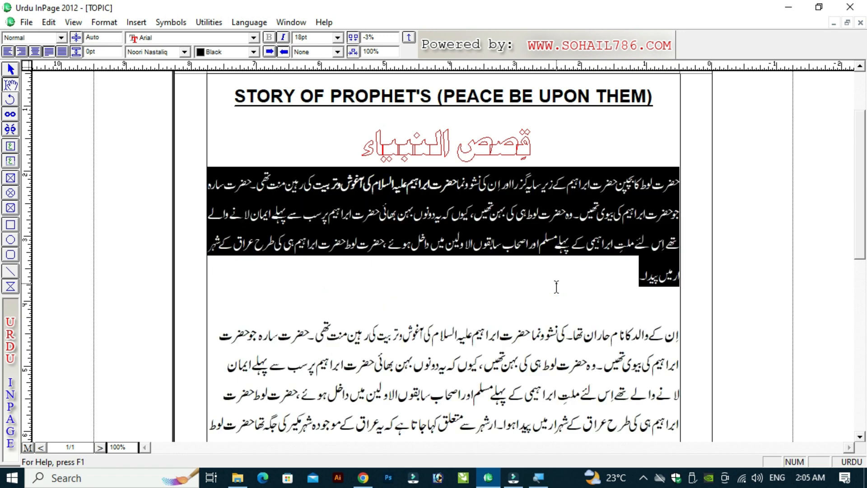
key("ctrl+shift+bracketright")
key("ctrl+shift+bracketright")
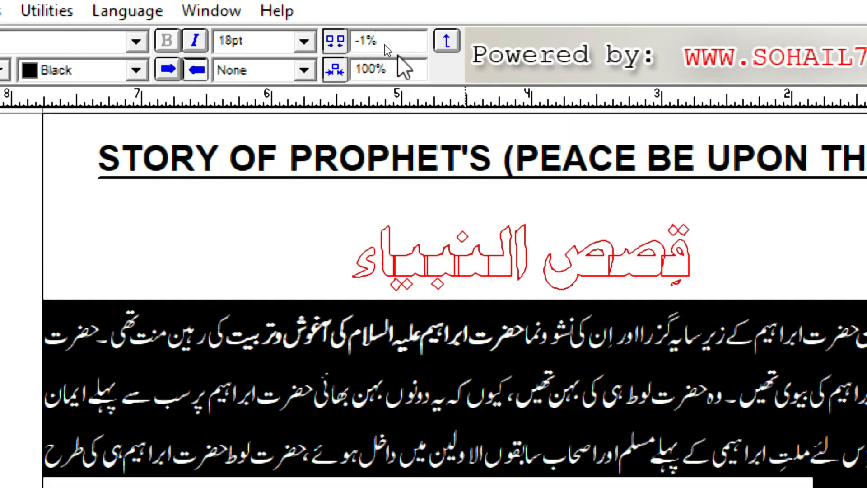
Try -2% character spacing on the first Urdu paragraph, set it to 0% and deselect the text.
left_click(360, 45)
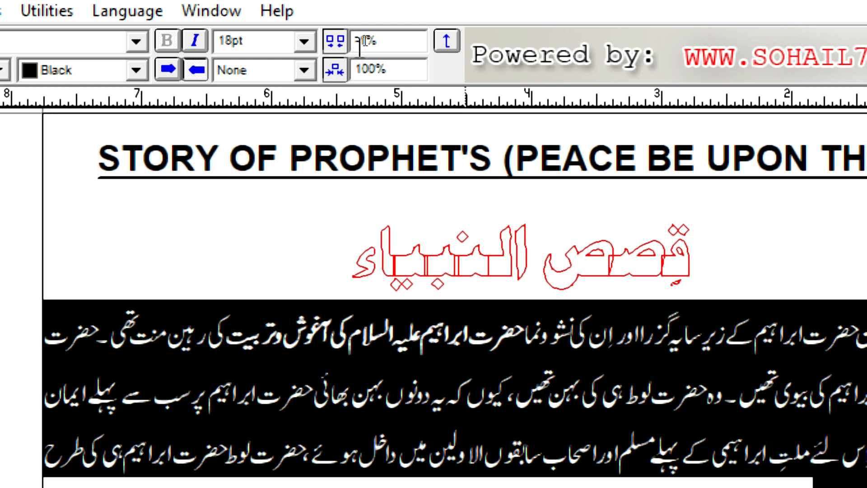
key("Down")
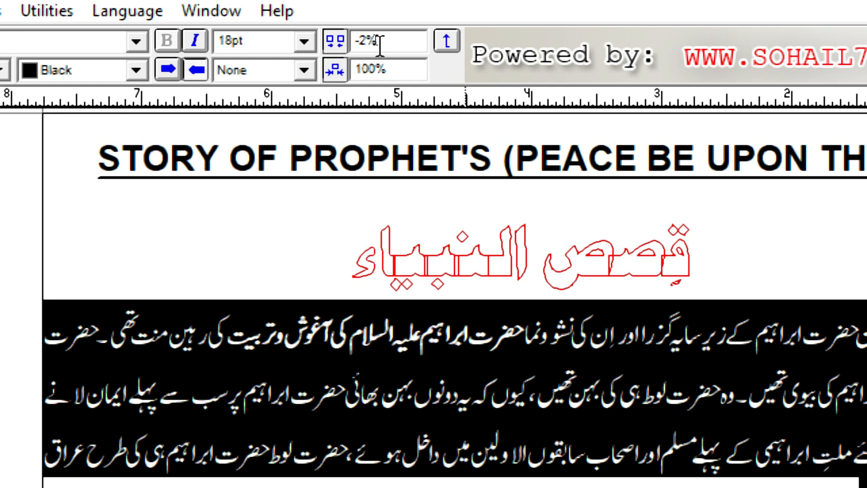
key("Return")
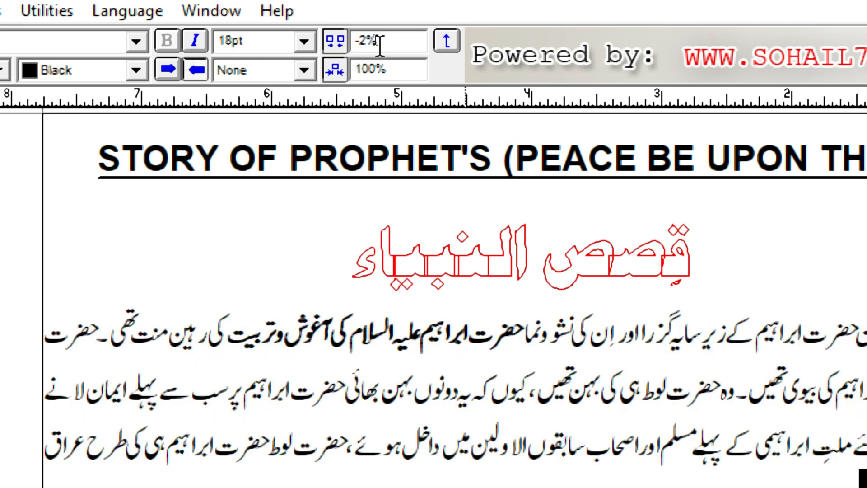
key("Up")
key("Up")
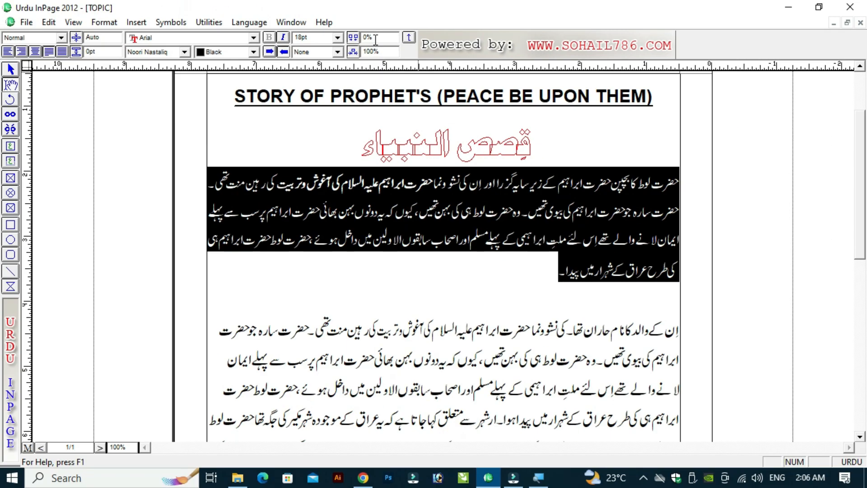
left_click(532, 238)
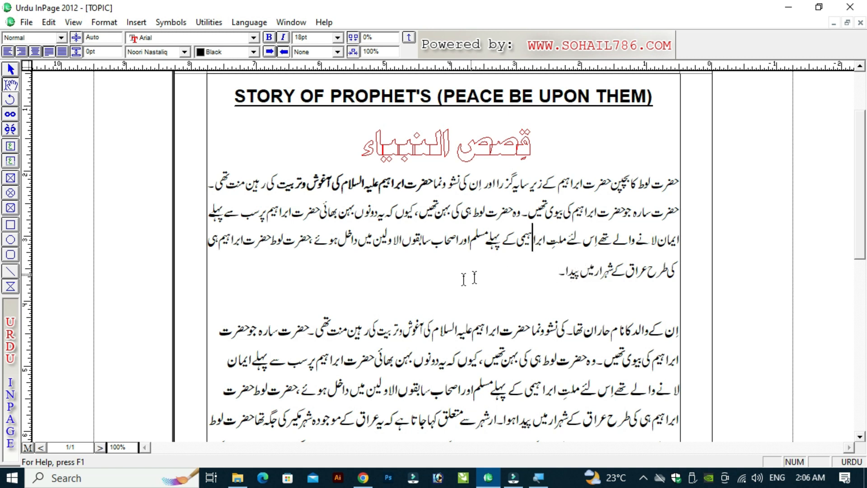
Open the Character settings at the end of the first Urdu paragraph, examine the Scaling option and cancel.
left_click(566, 267)
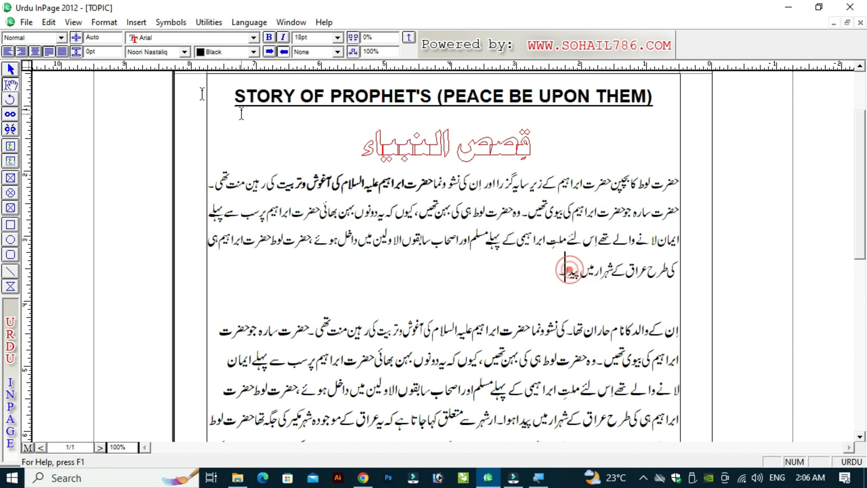
left_click(103, 22)
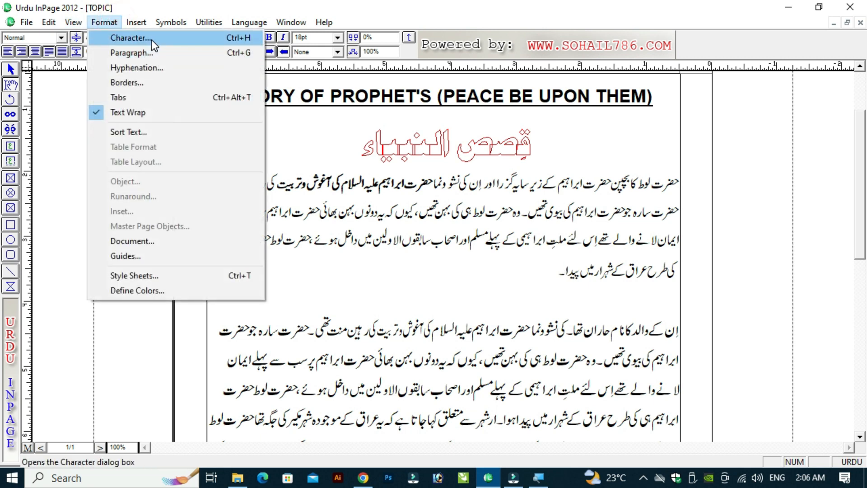
left_click(151, 37)
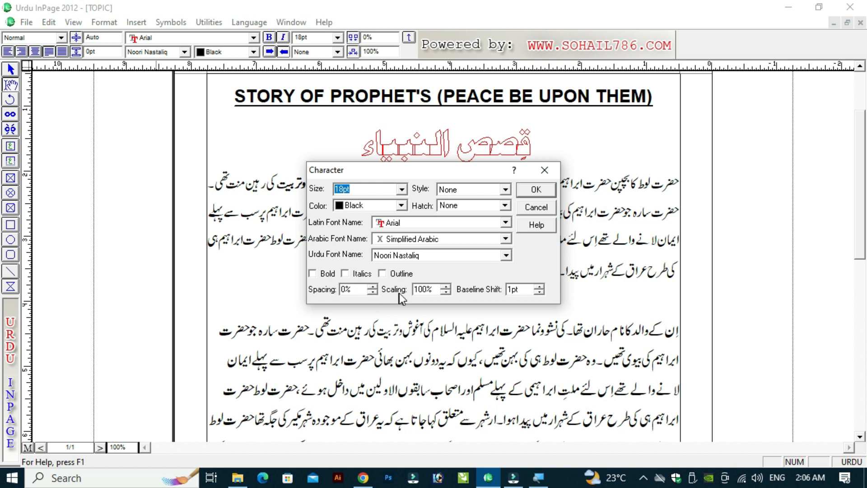
left_click(422, 289)
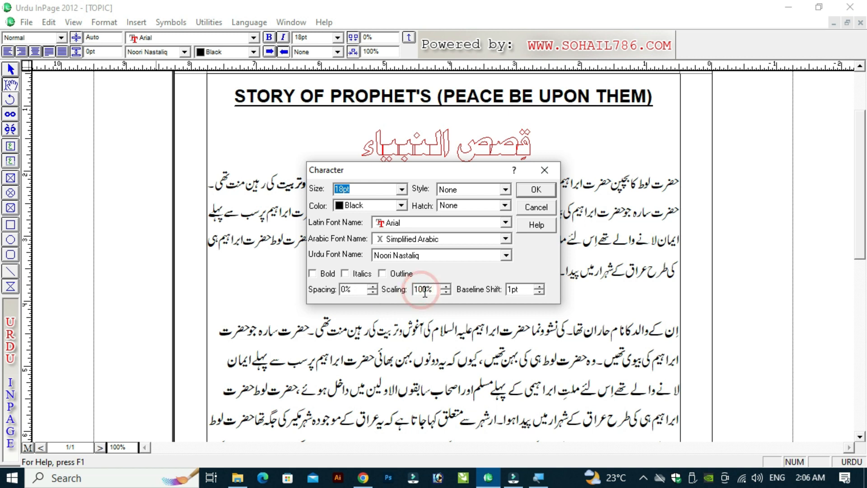
left_click(535, 209)
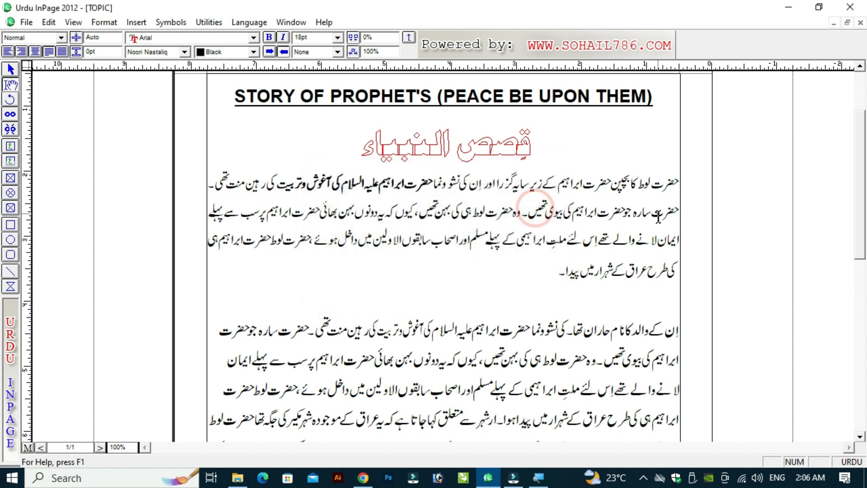
Examine the letter shapes at 200% zoom by selecting individual words in the second line of the first Urdu paragraph.
left_click_drag(669, 211, 633, 219)
key("ctrl+2")
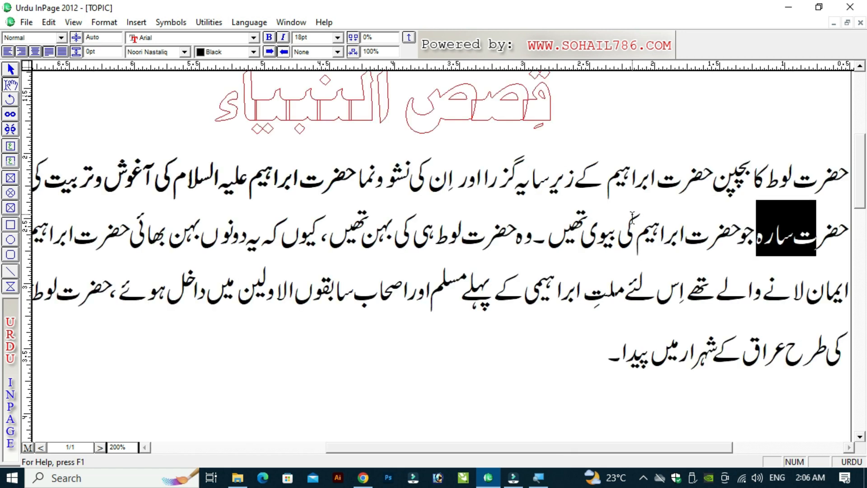
left_click(672, 239)
double_click(673, 238)
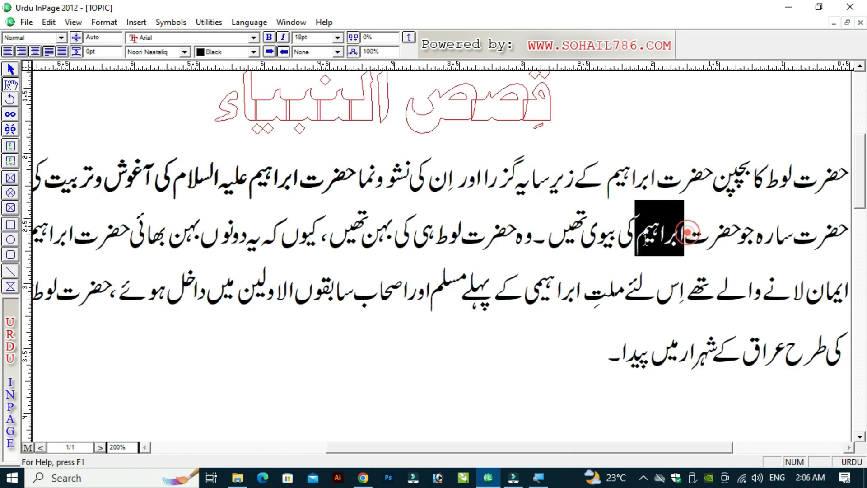
left_click(638, 248)
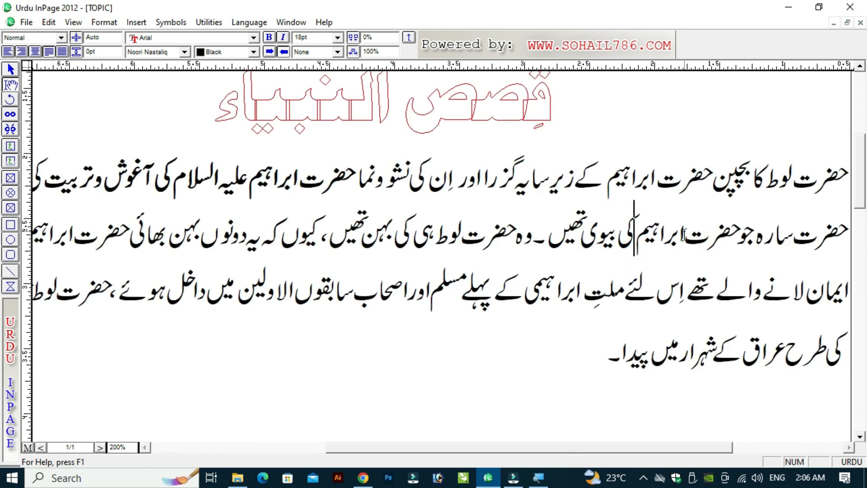
left_click_drag(679, 228, 636, 232)
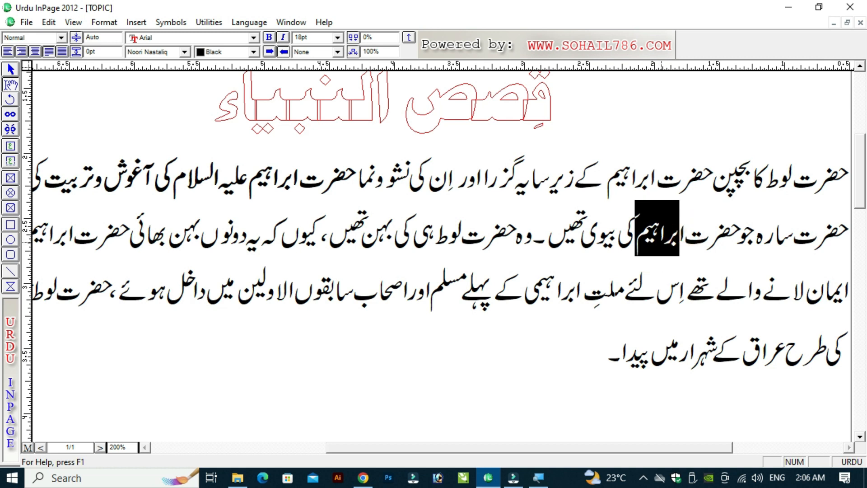
left_click(673, 238)
Set the character scaling to 50% for the first Urdu paragraph's text from its second line to the end.
left_click_drag(837, 230, 591, 356)
left_click(104, 22)
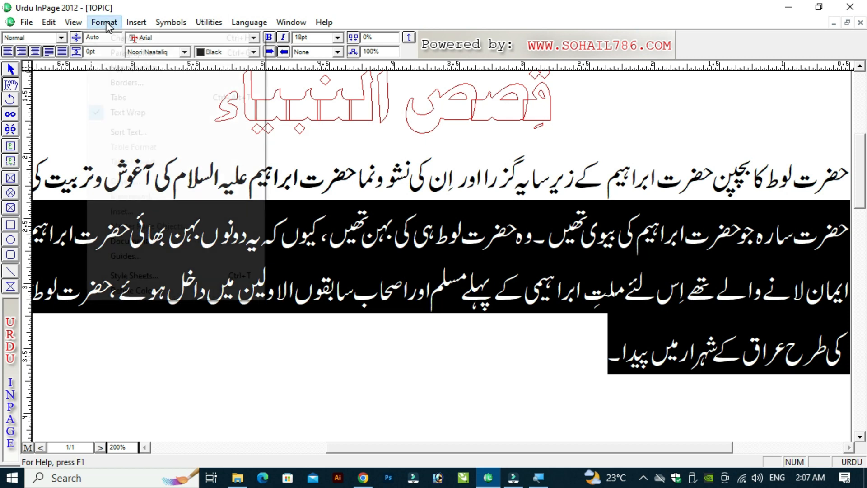
left_click(153, 37)
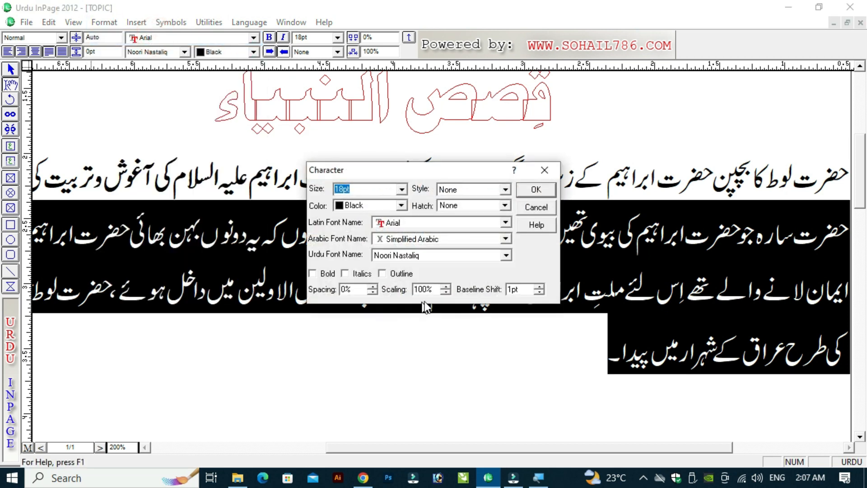
left_click_drag(427, 289, 422, 289)
type("50")
key("Return")
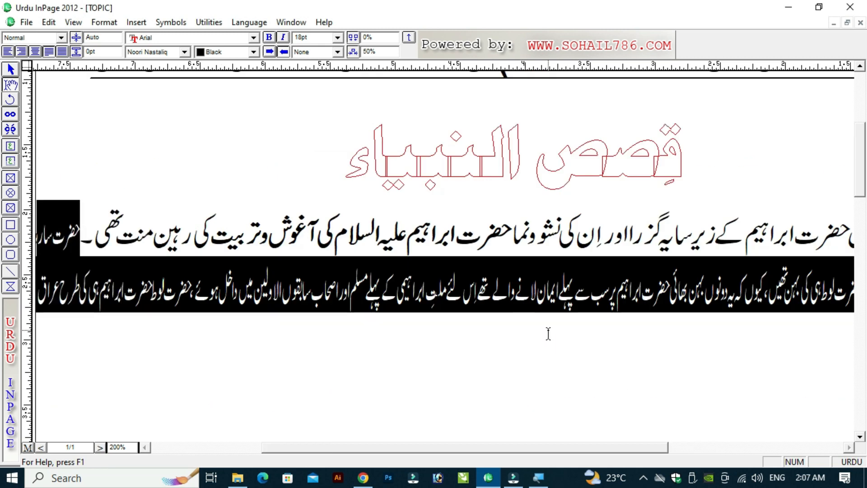
Examine the condensed text of the first Urdu paragraph at 100% and 200% zoom.
key("ctrl+0")
key("ctrl+1")
key("ctrl+2")
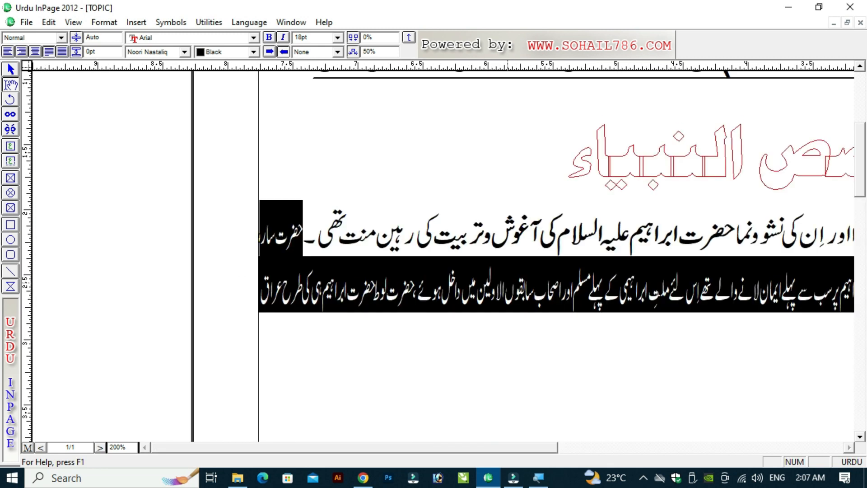
key("ctrl+1")
left_click(422, 180)
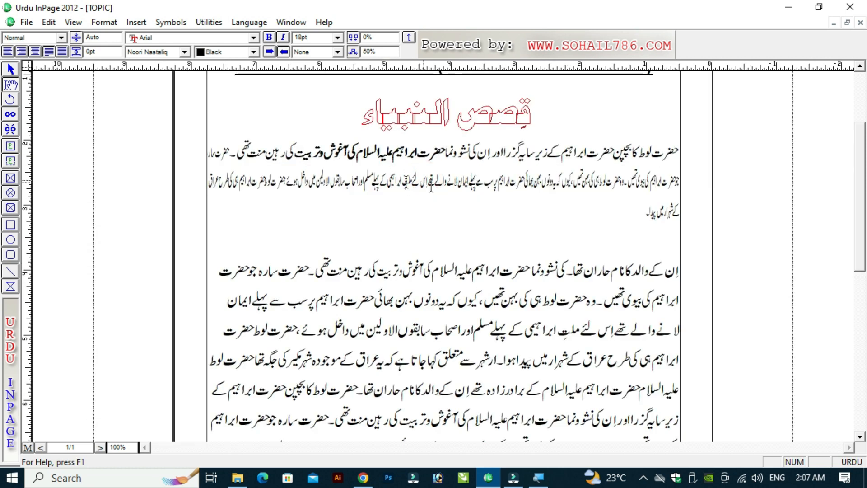
left_click(363, 175)
left_click(314, 178)
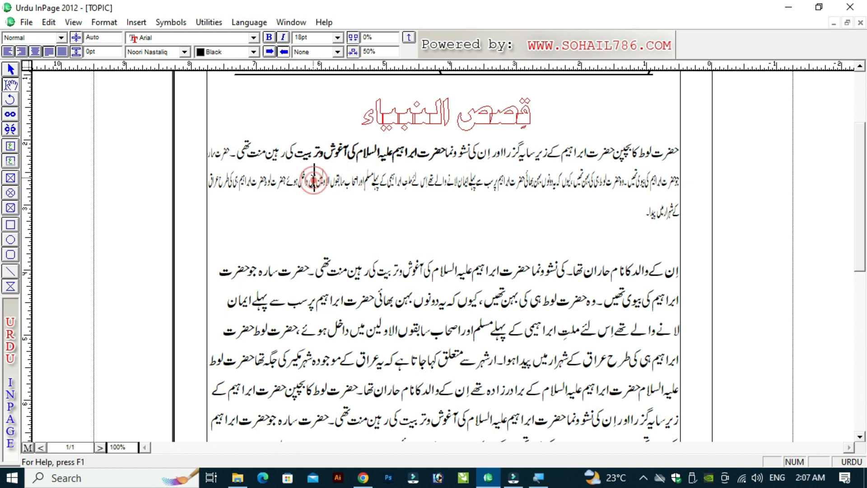
key("ctrl+2")
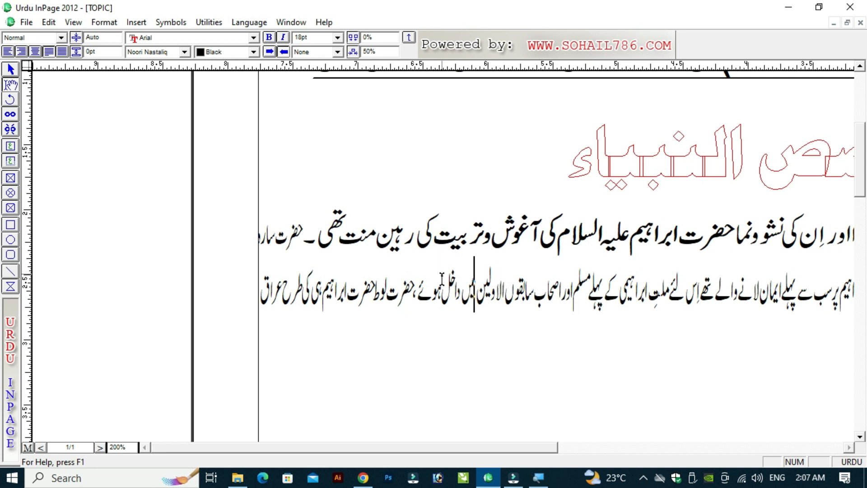
left_click_drag(440, 288, 416, 289)
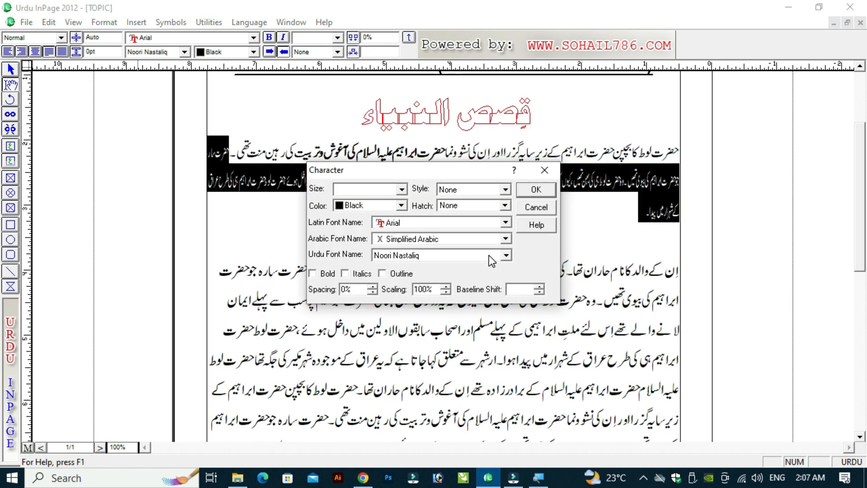
Examine the Scaling and Baseline Shift options in the Character settings of the condensed text and cancel.
left_click(437, 286)
left_click_drag(460, 166, 479, 212)
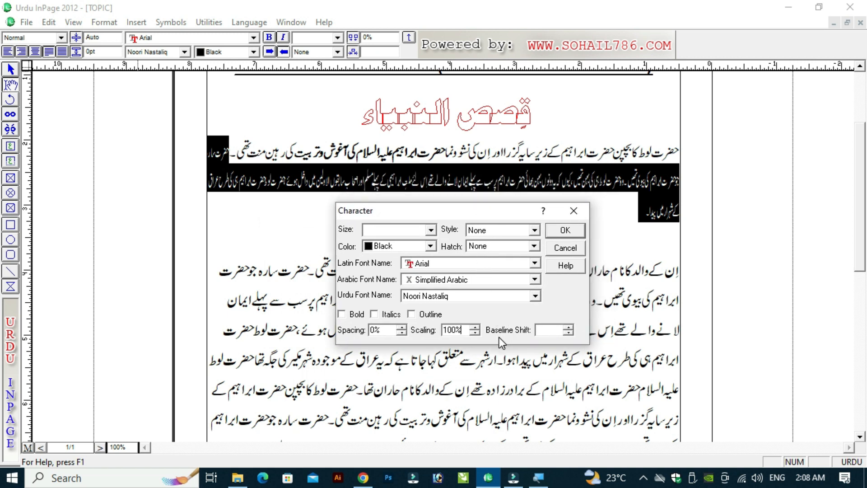
left_click(560, 330)
left_click(575, 247)
left_click(575, 248)
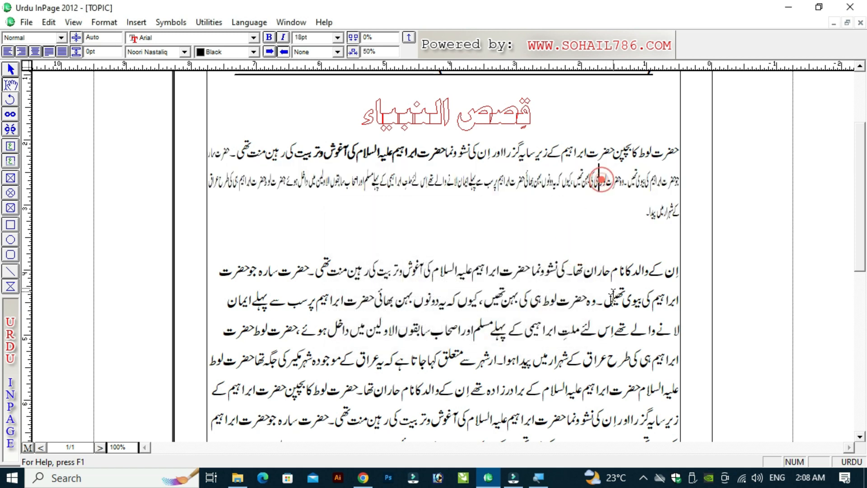
Open the Character settings within the second Urdu paragraph and examine the Baseline Shift option.
left_click(594, 270)
left_click(591, 297)
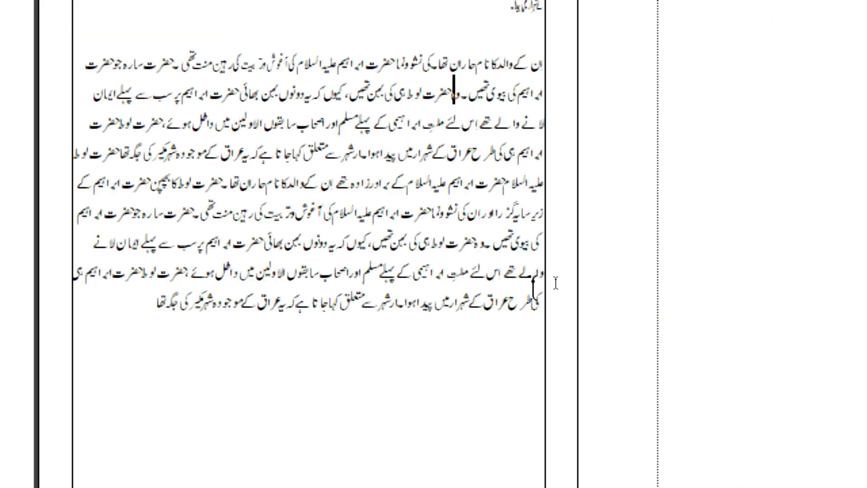
left_click(106, 21)
left_click(121, 36)
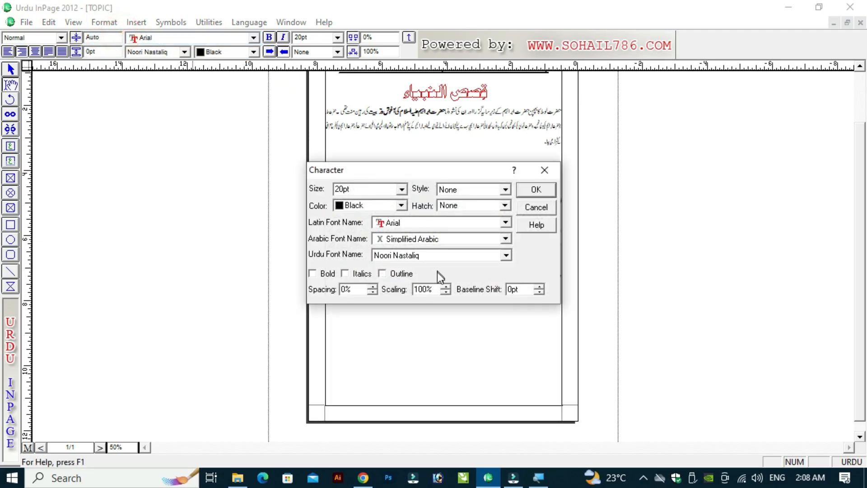
left_click(510, 290)
left_click_drag(467, 174, 454, 196)
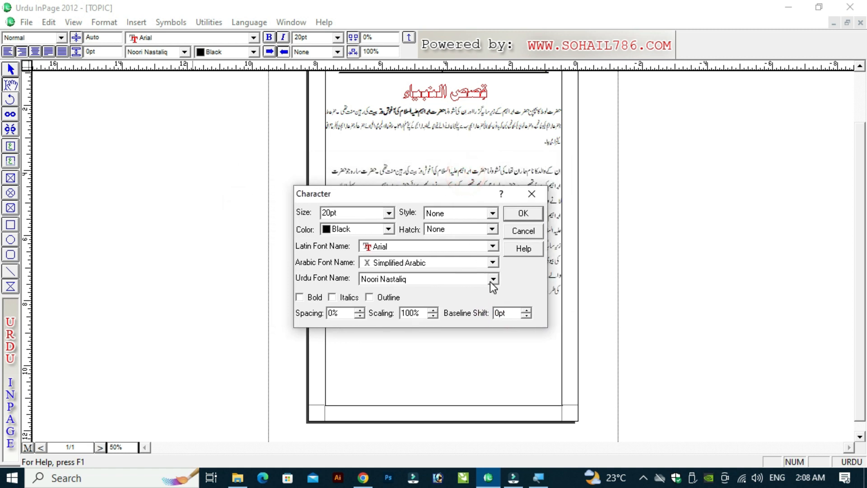
left_click(517, 313)
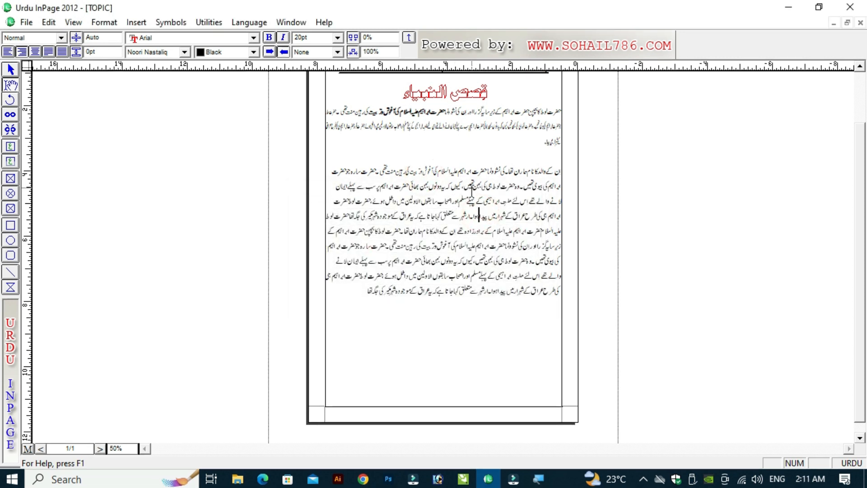
Review the full set of Character settings from inside the second Urdu paragraph and cancel without changes.
left_click(450, 175)
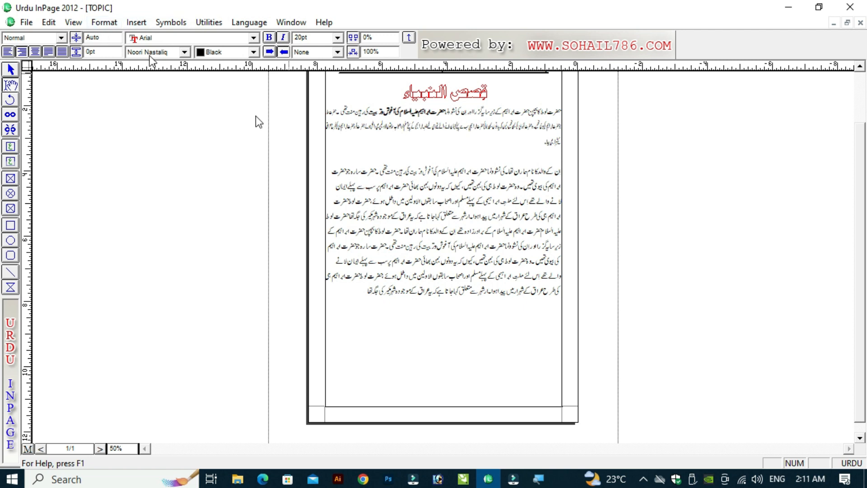
left_click(451, 216)
left_click(448, 229)
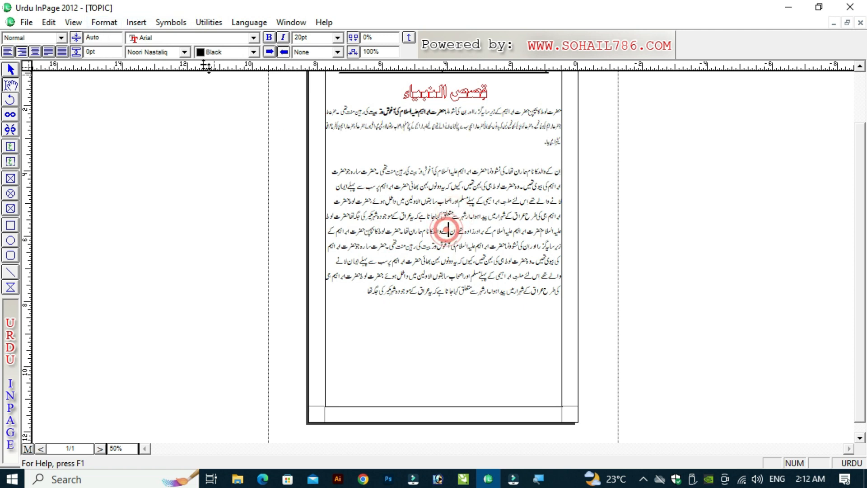
left_click(103, 22)
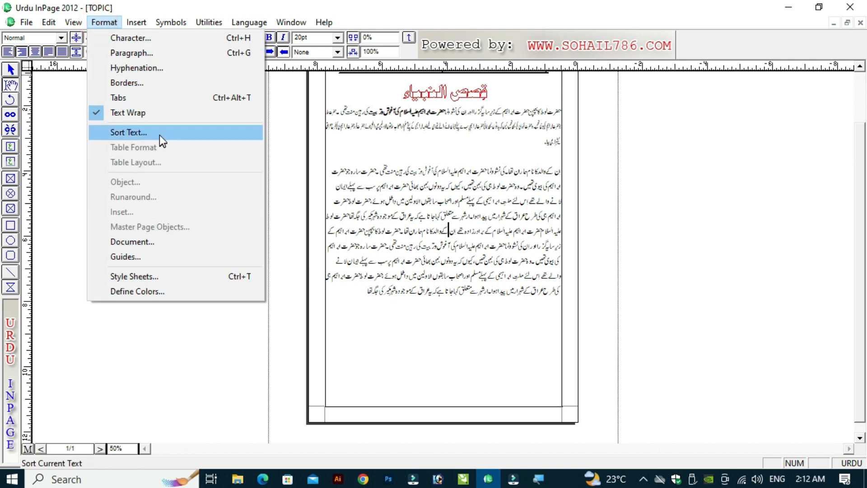
left_click(170, 38)
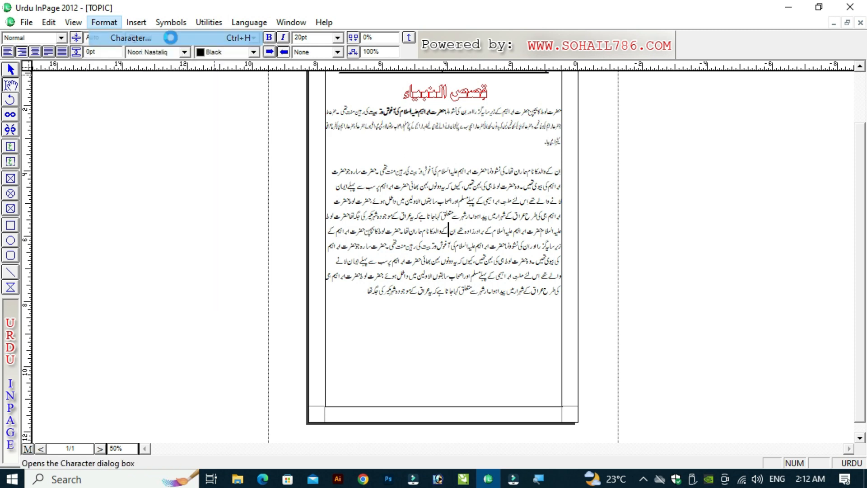
left_click_drag(446, 176, 406, 118)
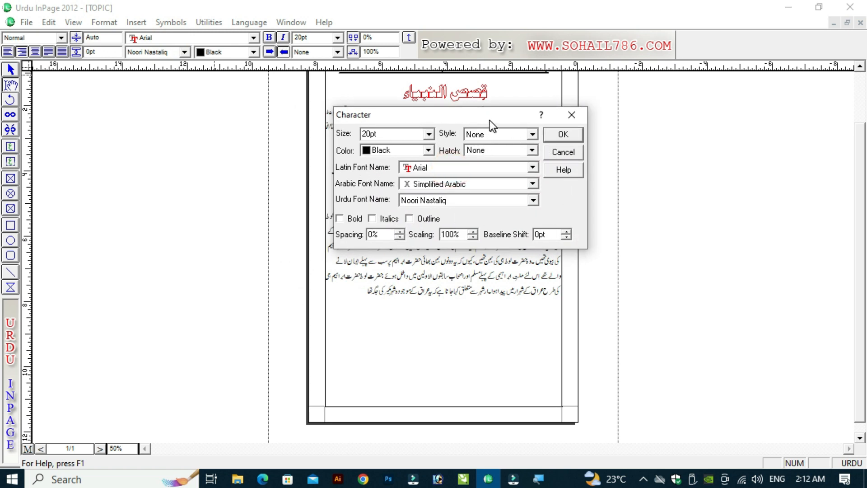
left_click_drag(490, 120, 459, 141)
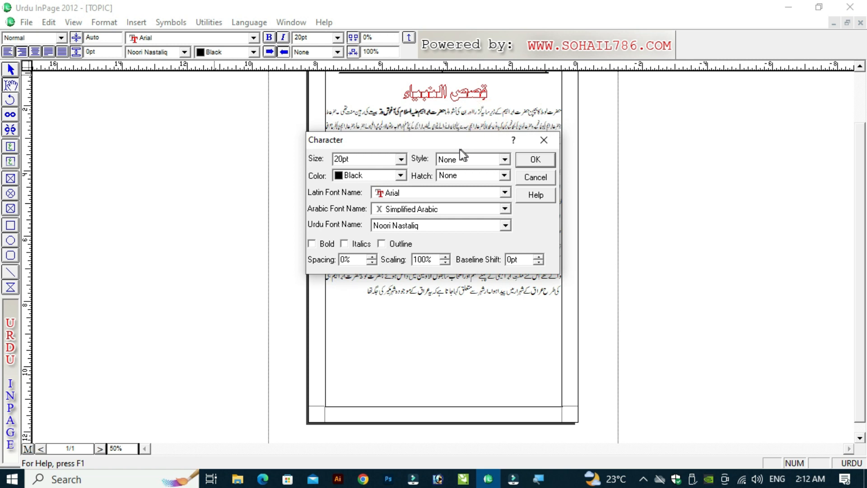
left_click(536, 178)
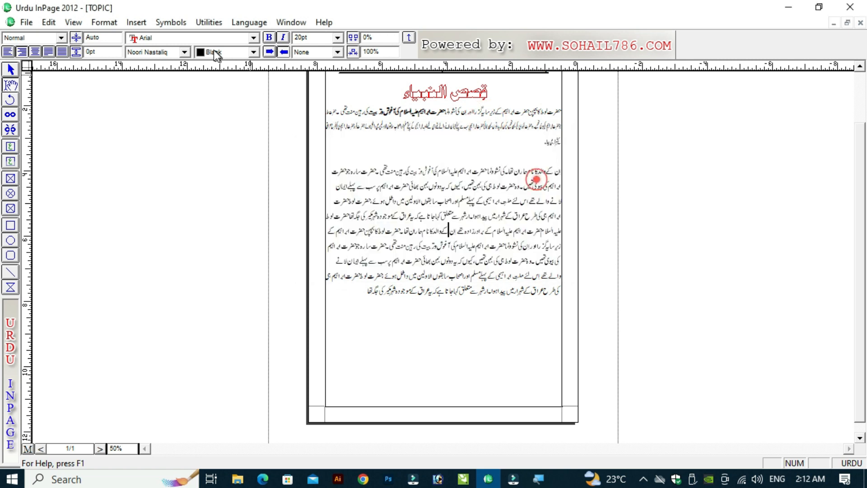
Open the Paragraph settings for the second Urdu paragraph.
left_click(109, 24)
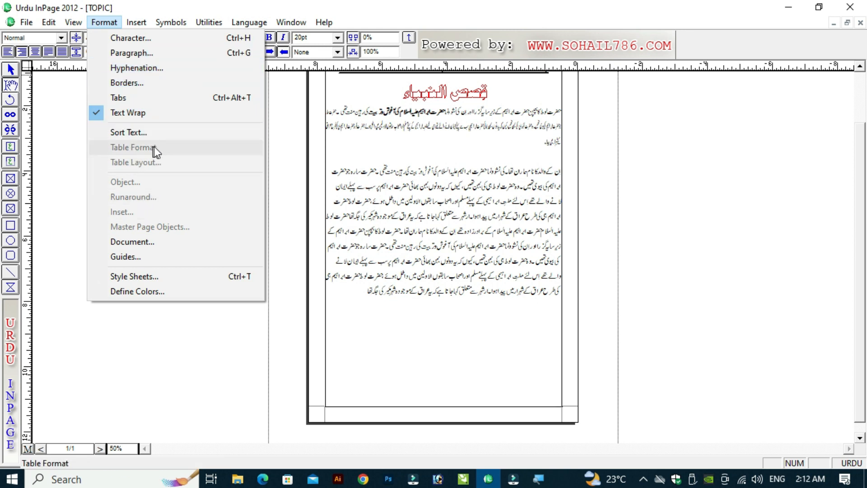
left_click(182, 54)
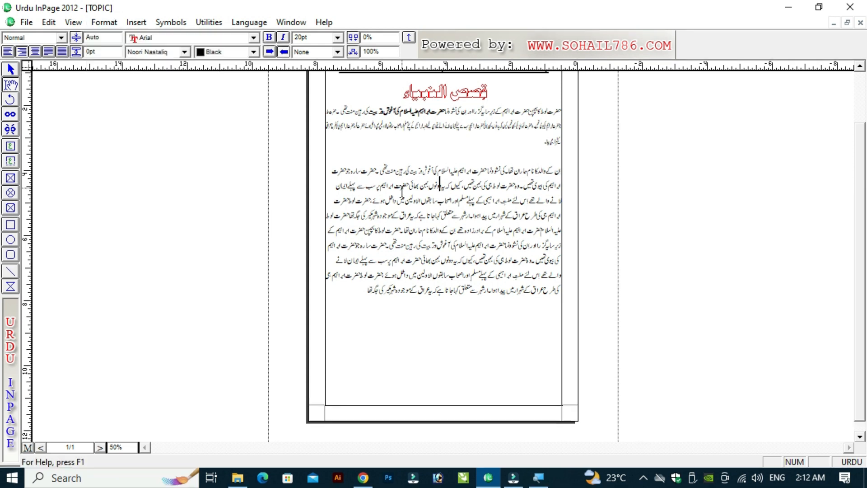